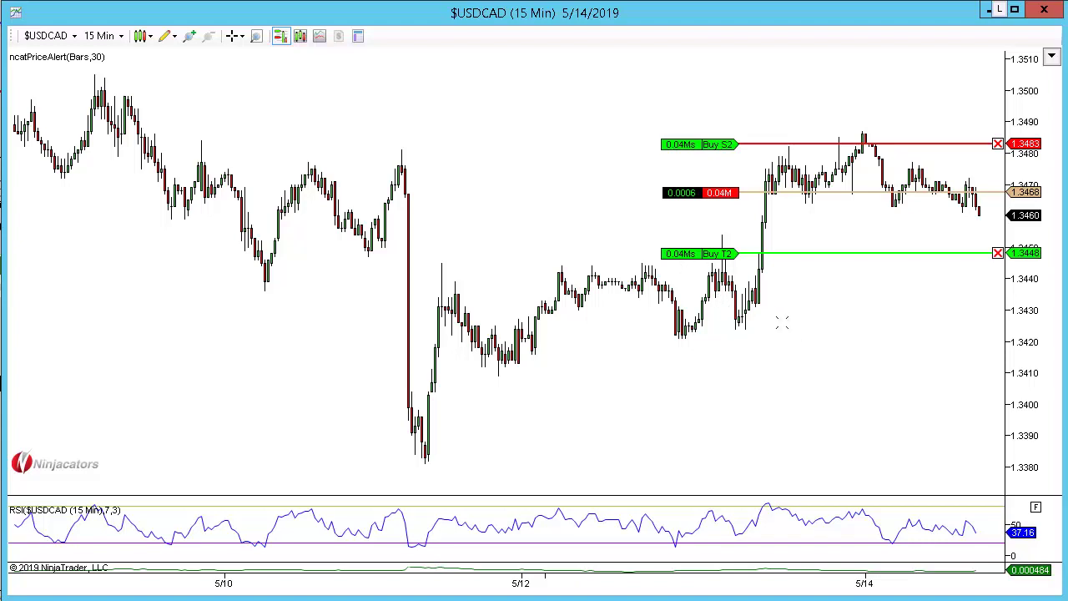
# Step: Hide the chart trader display and switch the USDCAD chart to the 1440-minute interval
pyautogui.moveTo(815, 359); pyautogui.dragTo(806, 360)
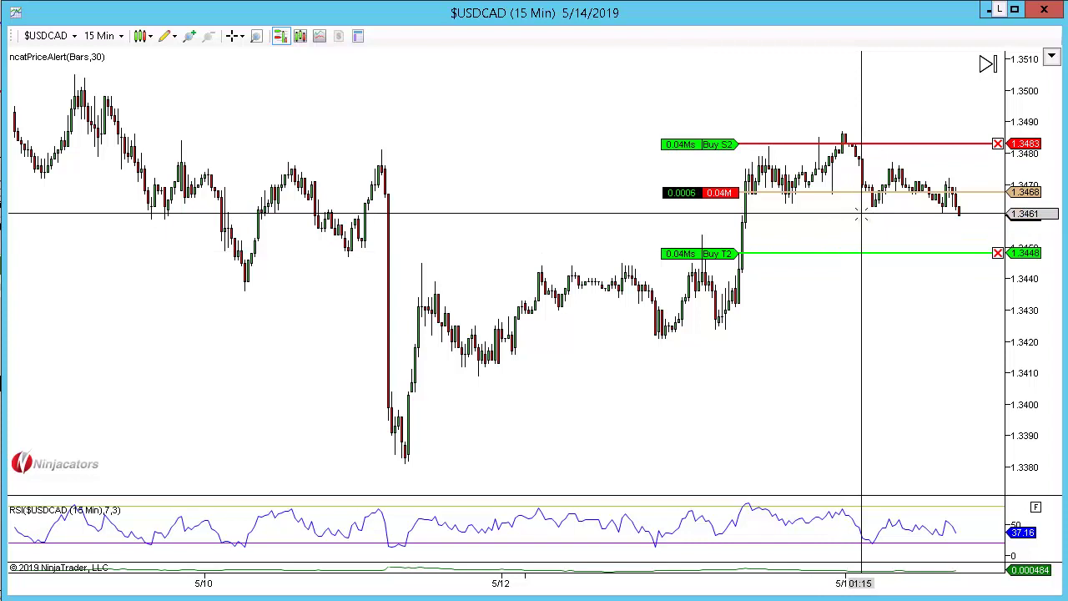
pyautogui.click(287, 46)
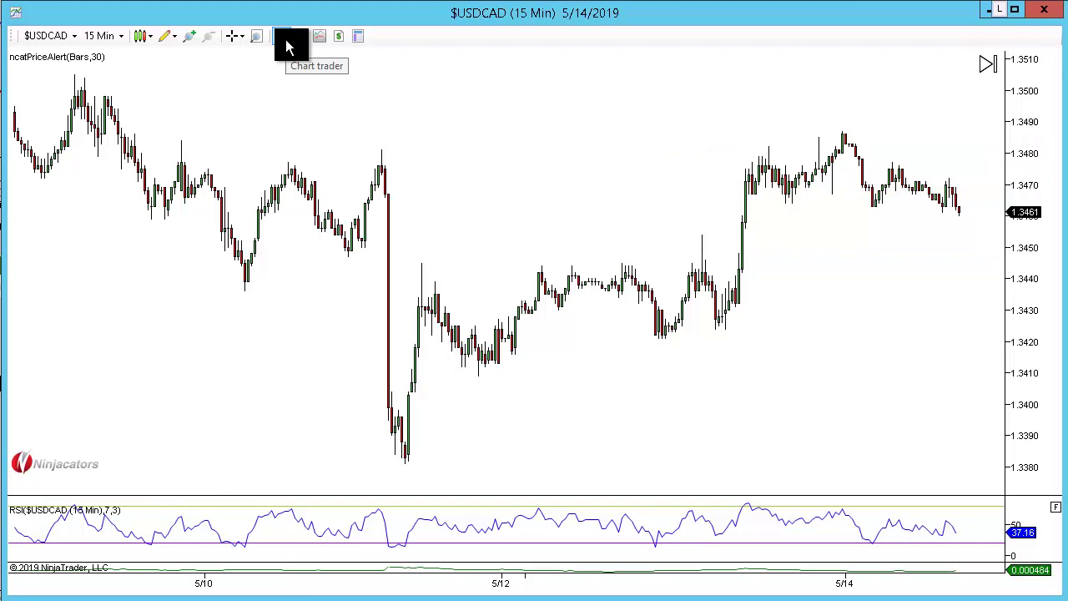
pyautogui.write('144')
pyautogui.press('Return')
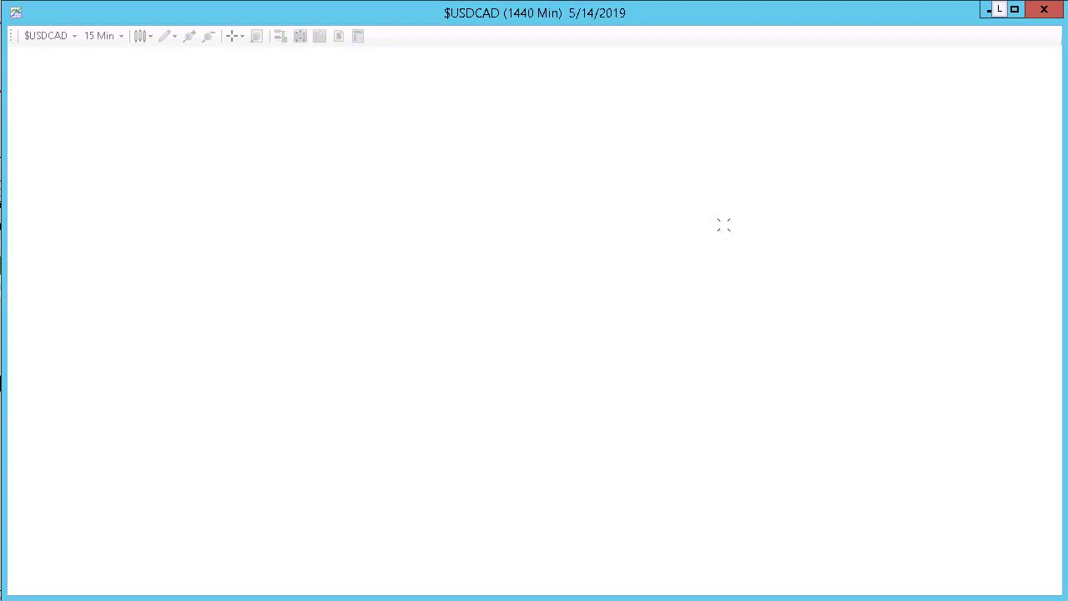
pyautogui.scroll(4, 752, 355)
pyautogui.scroll(2, 710, 371)
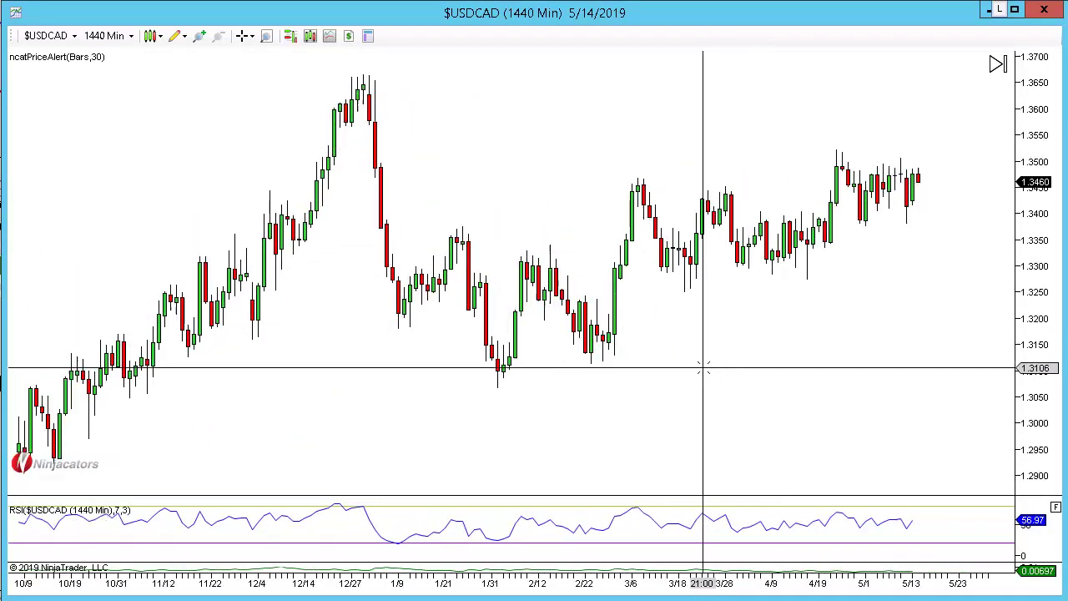
pyautogui.scroll(2, 709, 372)
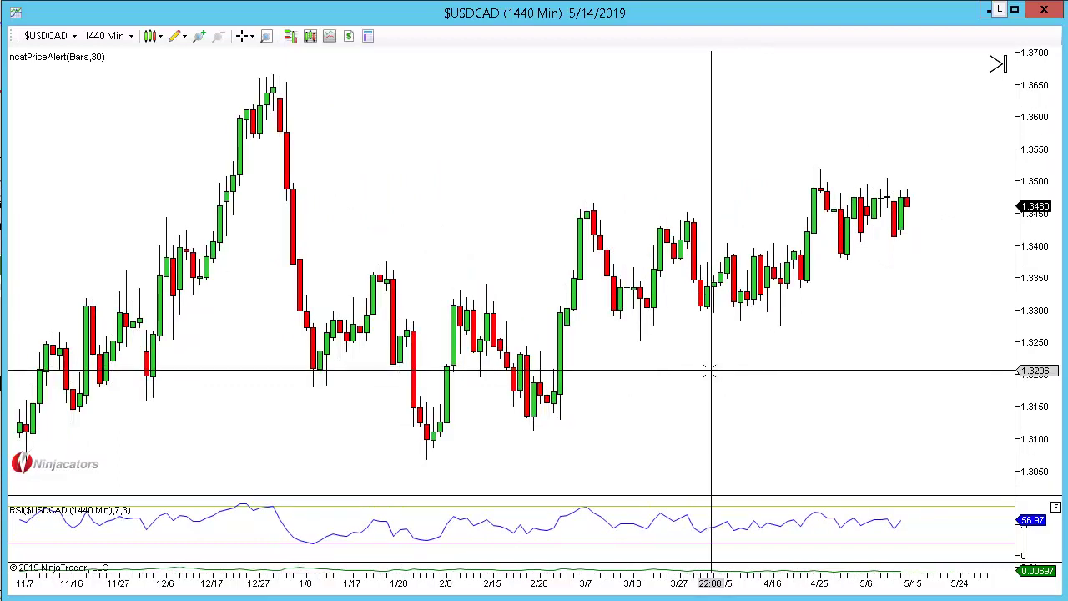
# Step: Draw arrow lines along the highs and lows of the March–April consolidation and up the rally leading into the early March high
pyautogui.hotkey('ctrl', 'F2')
pyautogui.click(567, 209)
pyautogui.click(833, 244)
pyautogui.click(609, 315)
pyautogui.click(845, 275)
pyautogui.click(528, 416)
pyautogui.click(593, 203)
pyautogui.click(593, 187)
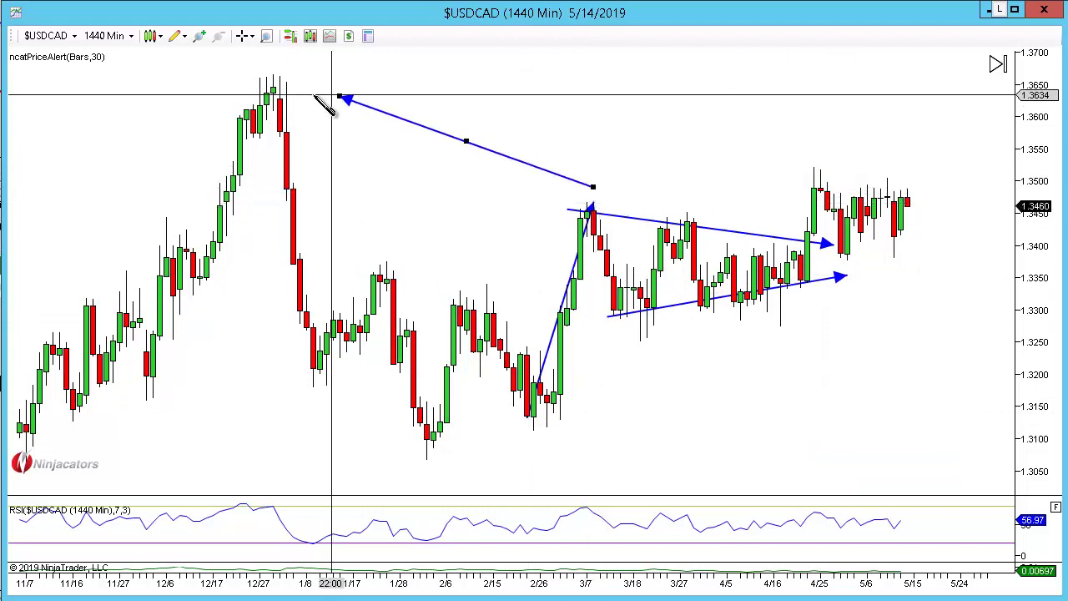
pyautogui.moveTo(404, 104); pyautogui.dragTo(829, 182)
pyautogui.hotkey('ctrl', 'F12')
pyautogui.click(794, 175)
pyautogui.click(948, 251)
pyautogui.press('Delete')
# Step: Draw arrow lines up the late-April rally and along the highs and lows of the consolidation that follows it
pyautogui.hotkey('ctrl', 'Up')
pyautogui.hotkey('ctrl', 'Up')
pyautogui.hotkey('ctrl', 'Up')
pyautogui.hotkey('ctrl', 'F2')
pyautogui.click(722, 290)
pyautogui.click(757, 182)
pyautogui.moveTo(756, 188); pyautogui.dragTo(885, 197)
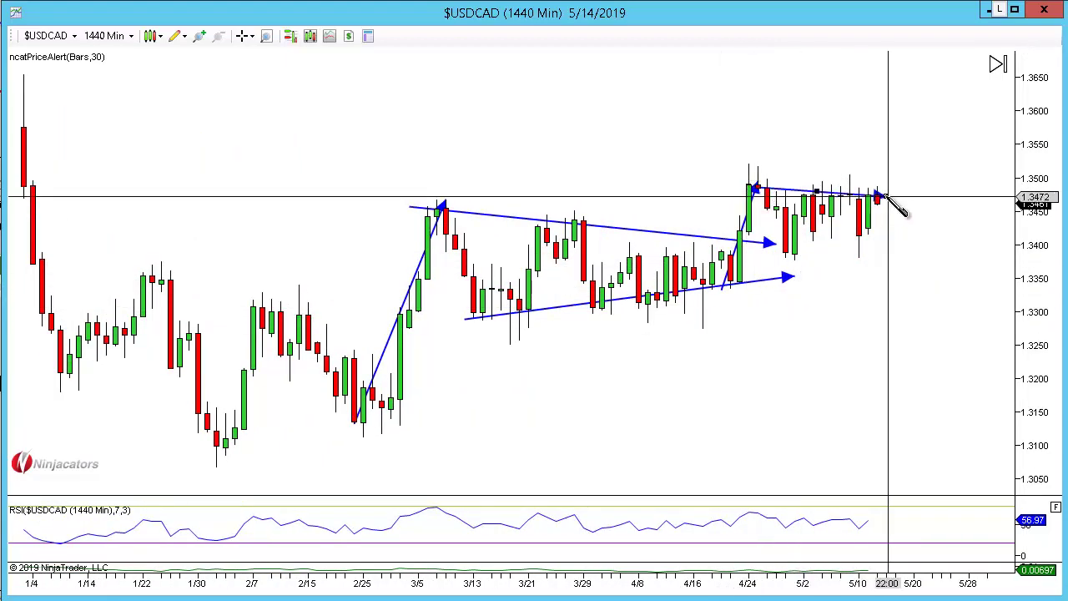
pyautogui.moveTo(777, 253)
pyautogui.mouseDown()
pyautogui.moveTo(934, 226)
pyautogui.moveTo(926, 217)
pyautogui.mouseUp()
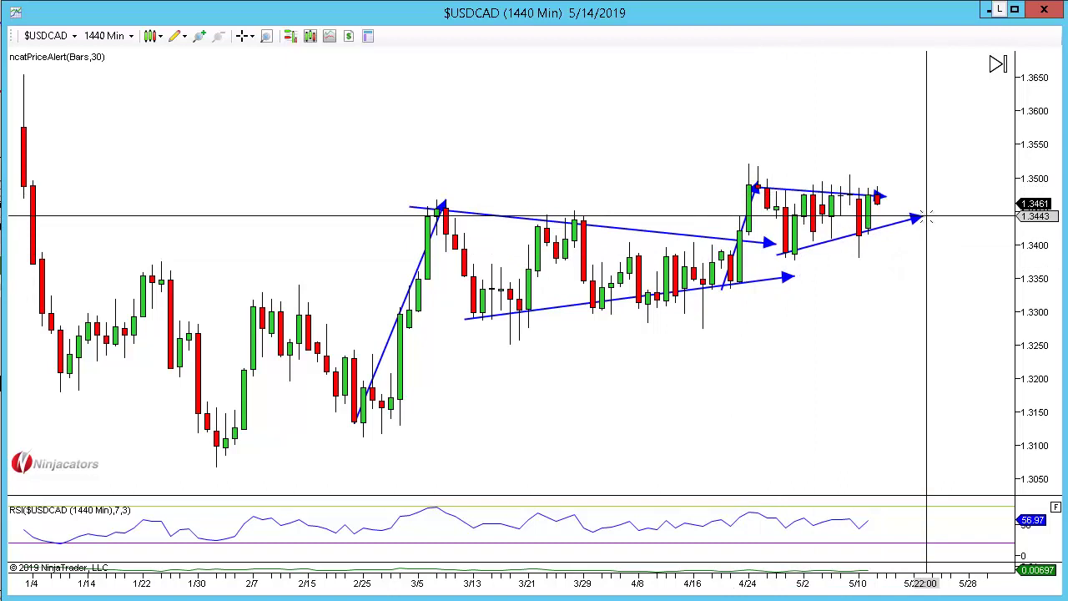
# Step: Switch the chart to the 240-minute interval and examine the latest price action between the two trend lines
pyautogui.write('240')
pyautogui.press('Return')
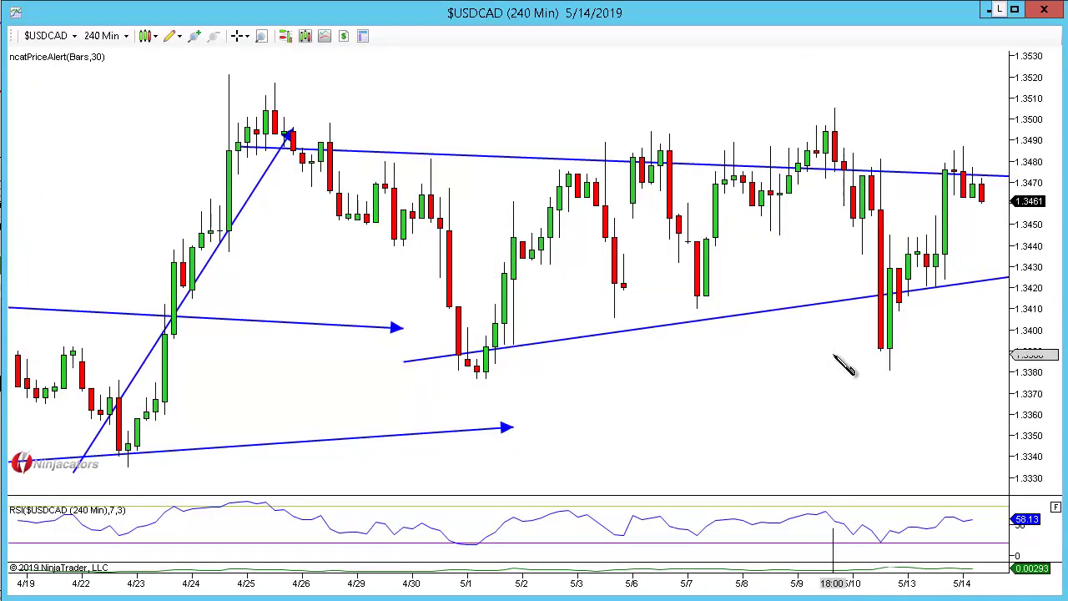
pyautogui.hotkey('ctrl', 'Down')
pyautogui.hotkey('ctrl', 'Down')
pyautogui.hotkey('ctrl', 'Down')
pyautogui.moveTo(851, 343); pyautogui.dragTo(740, 322)
pyautogui.moveTo(714, 252); pyautogui.dragTo(709, 278)
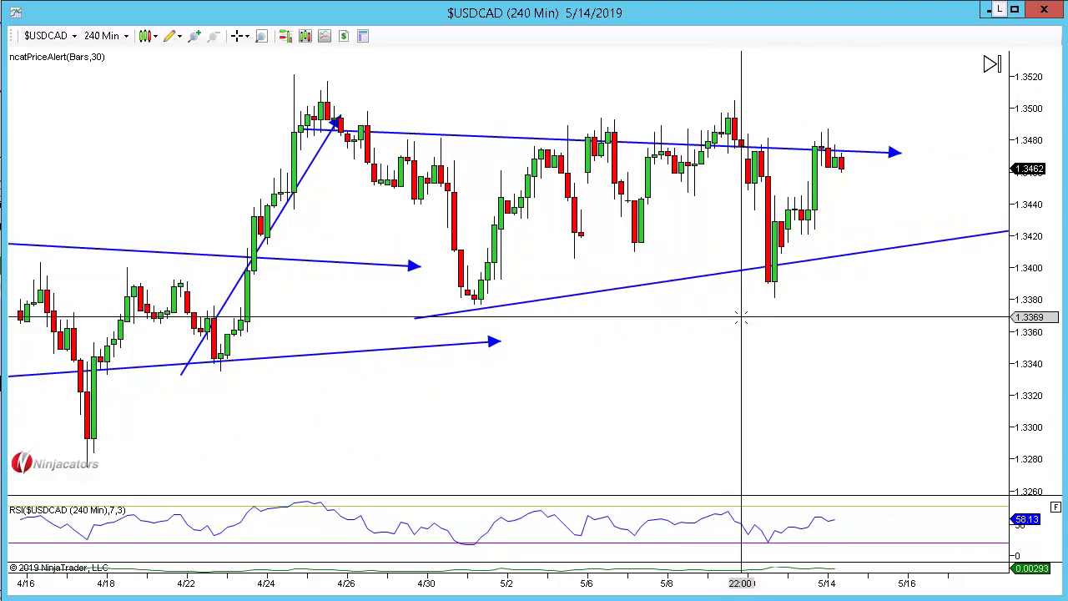
pyautogui.scroll(3, 741, 318)
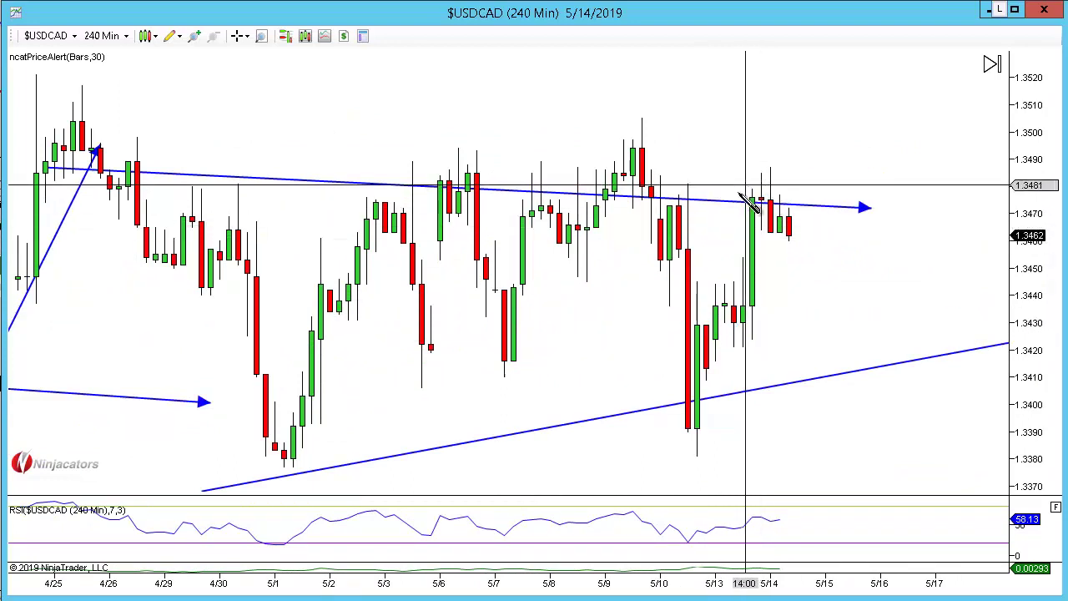
pyautogui.moveTo(743, 183); pyautogui.dragTo(826, 240)
# Step: Switch the chart to the 60-minute interval and examine how price behaves around the upper trend line
pyautogui.write('60')
pyautogui.press('Return')
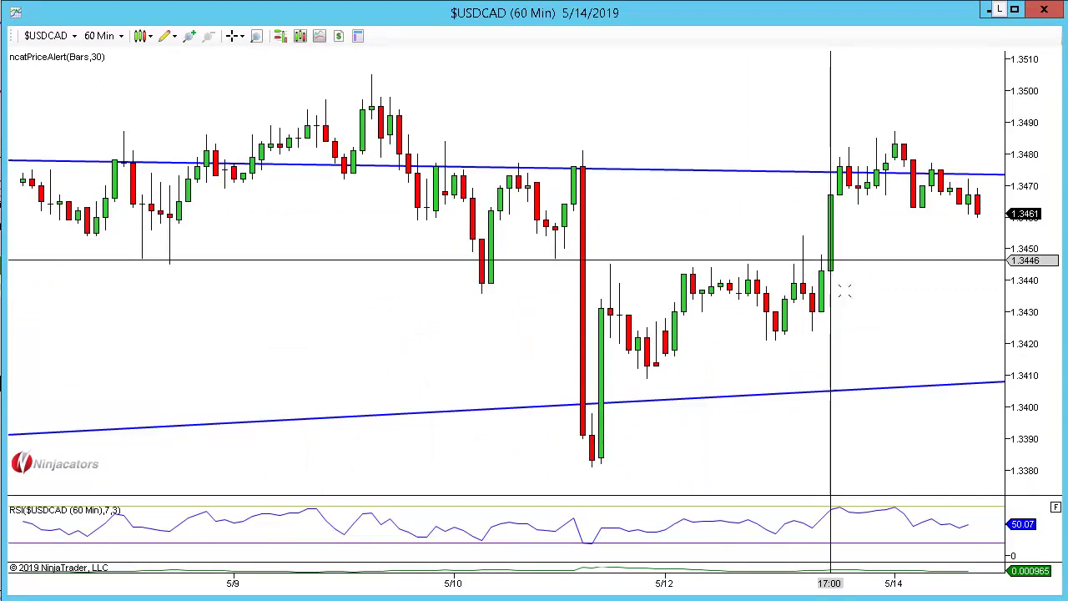
pyautogui.scroll(-5, 815, 281)
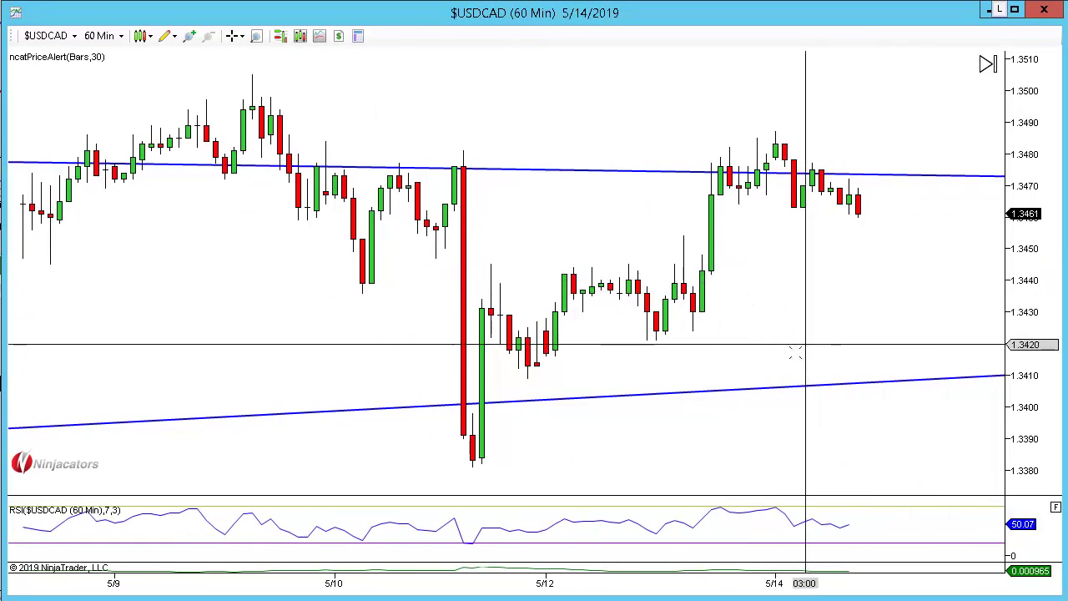
pyautogui.hotkey('ctrl', 'Down')
pyautogui.hotkey('ctrl', 'Down')
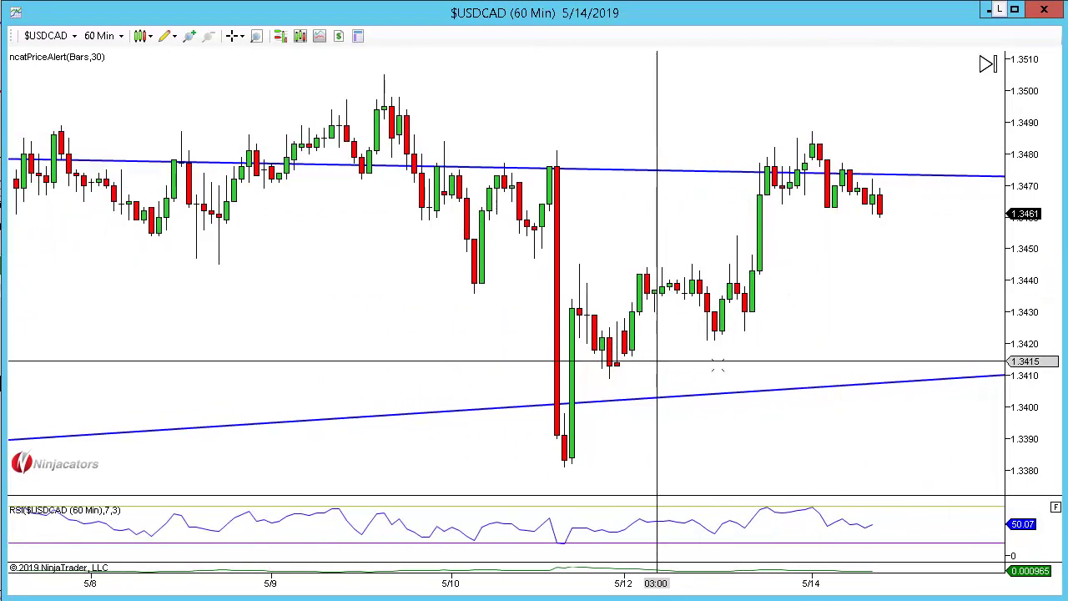
pyautogui.scroll(-1, 755, 368)
pyautogui.scroll(-1, 791, 357)
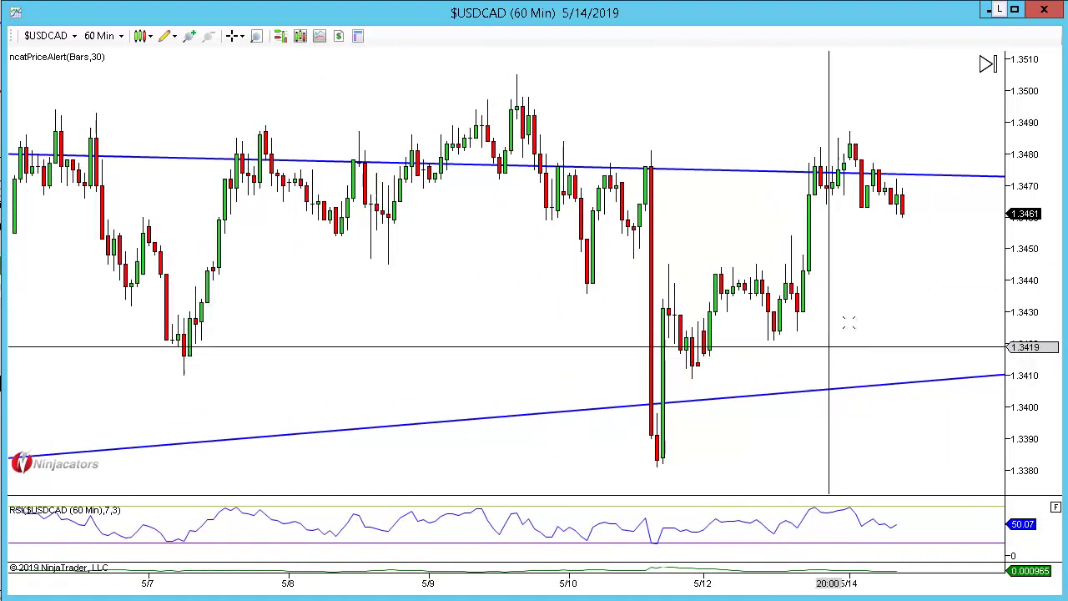
pyautogui.scroll(-4, 850, 322)
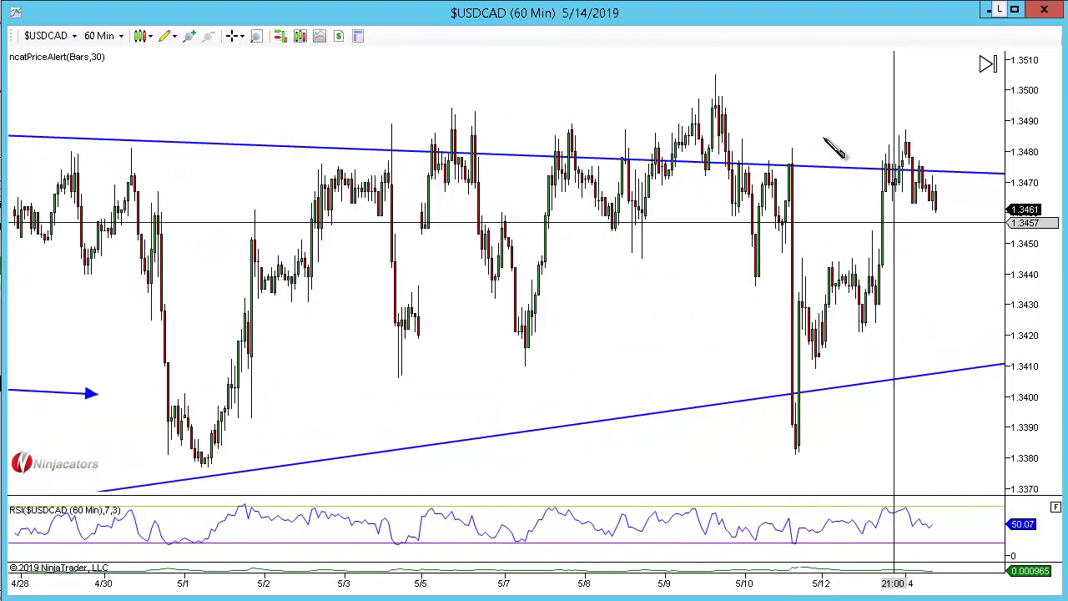
# Step: Highlight the 5/14 highs around the upper trend line with a rectangle, and delete the rectangle
pyautogui.moveTo(833, 128); pyautogui.dragTo(963, 181)
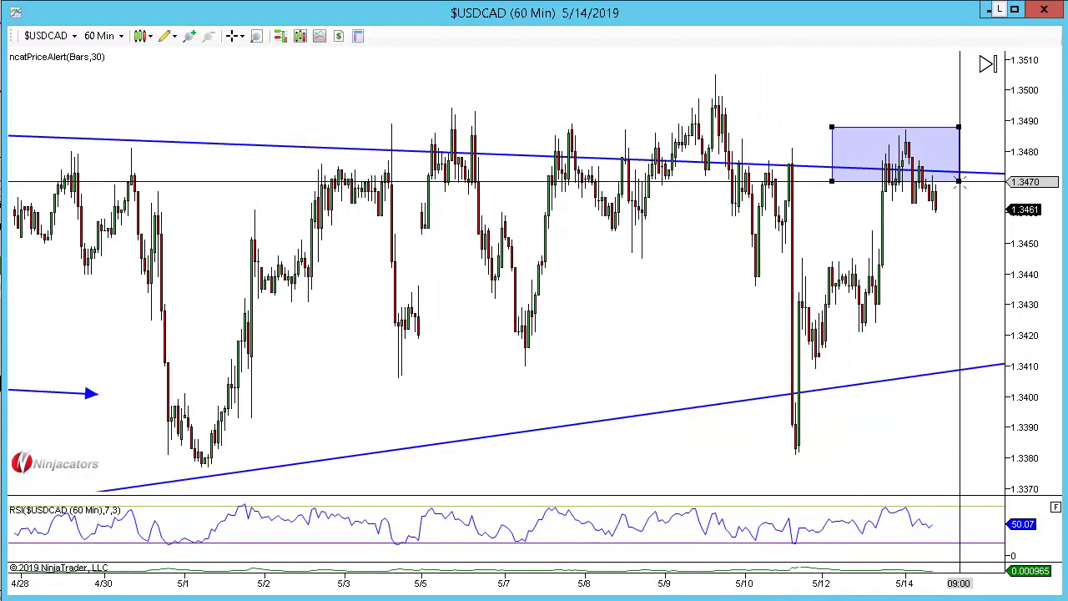
pyautogui.press('Delete')
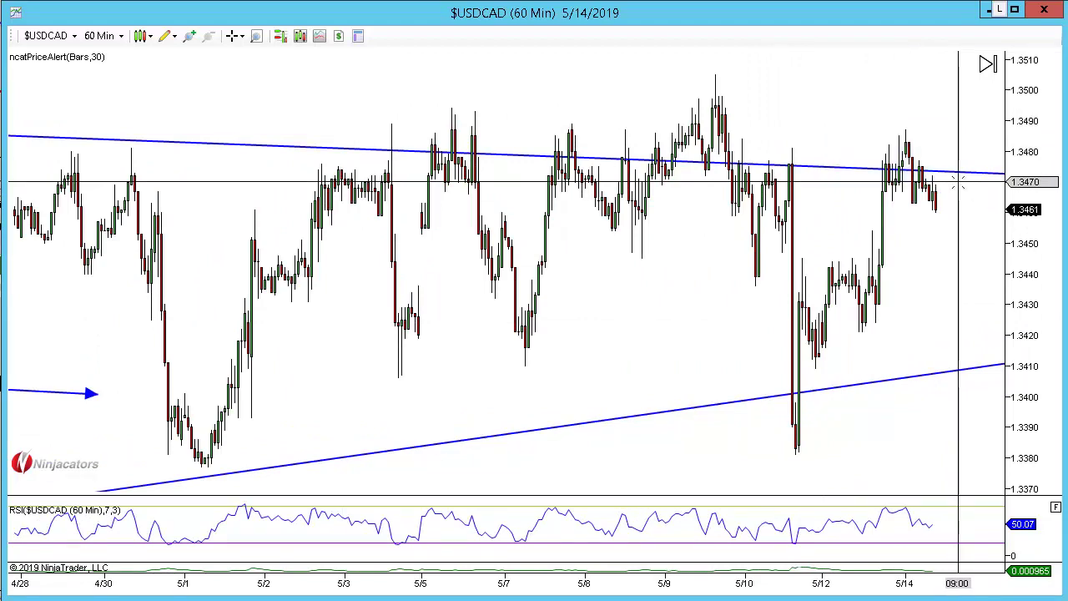
pyautogui.scroll(4, 958, 182)
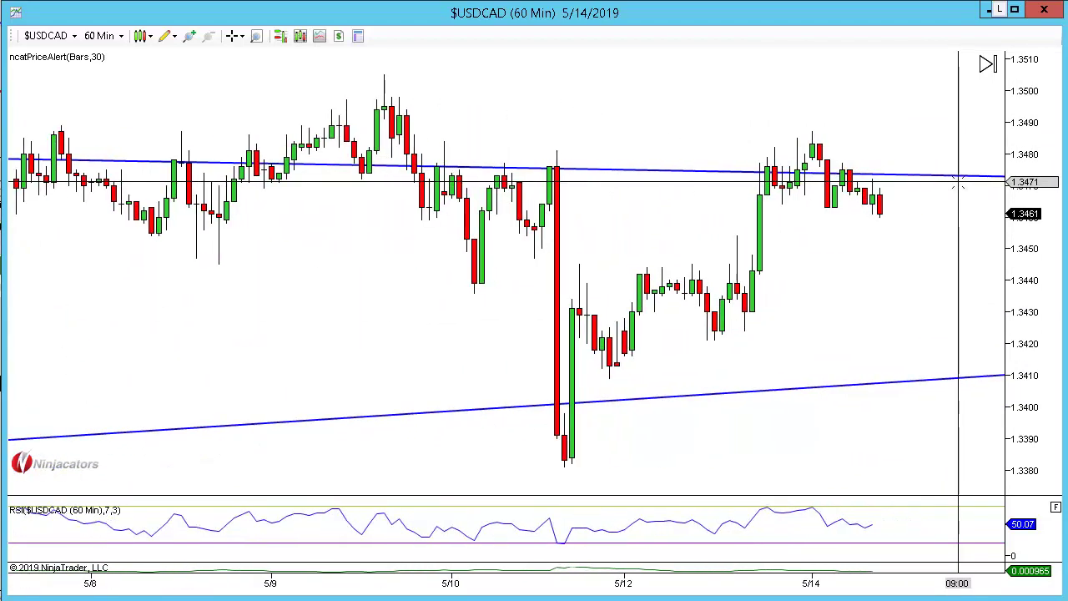
# Step: Switch the chart to the 15-minute interval and draw an arrow line up the rebound from the lowest low after 5/10
pyautogui.write('15')
pyautogui.press('Return')
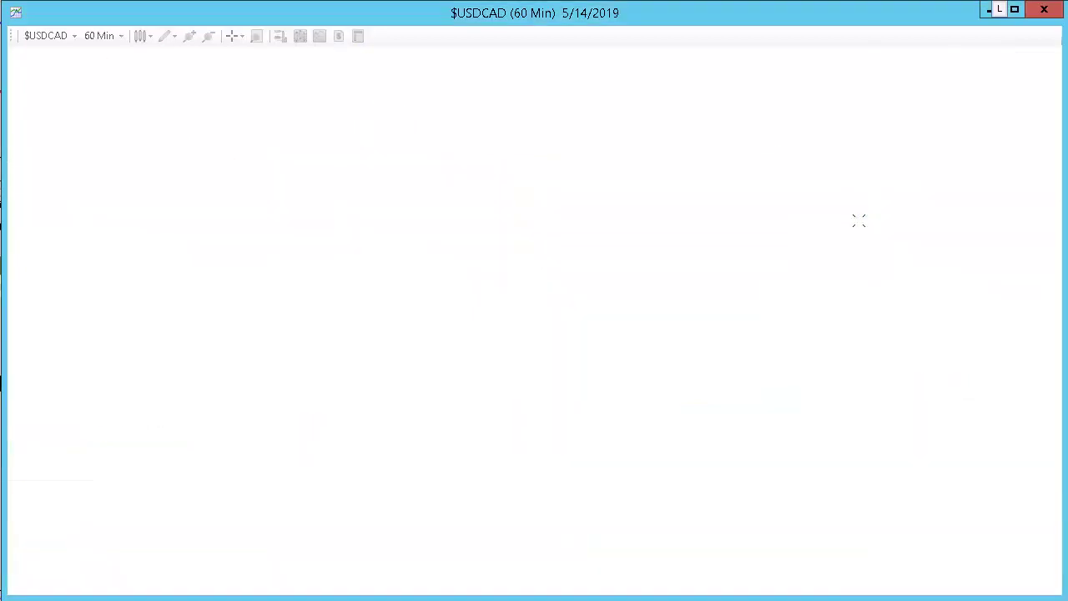
pyautogui.scroll(-6, 860, 248)
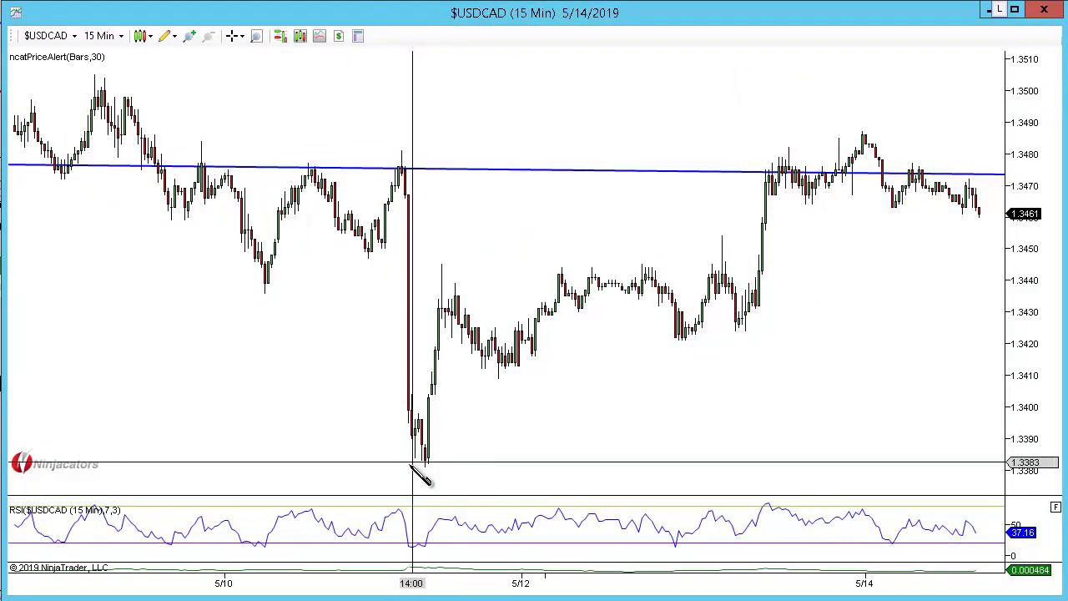
pyautogui.moveTo(409, 466)
pyautogui.mouseDown()
pyautogui.moveTo(436, 420)
pyautogui.moveTo(432, 267)
pyautogui.moveTo(446, 267)
pyautogui.mouseUp()
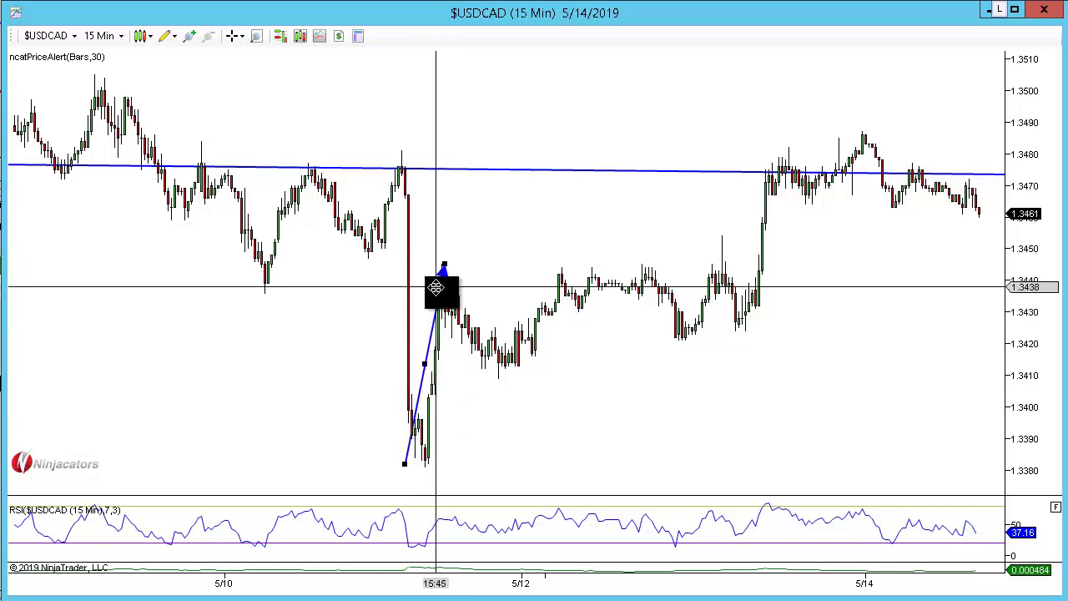
# Step: Duplicate the rebound arrow and place the copy with its base at the swing low just before 5/12
pyautogui.hotkey('ctrl', 'c')
pyautogui.hotkey('ctrl', 'v')
pyautogui.moveTo(431, 343); pyautogui.dragTo(540, 259)
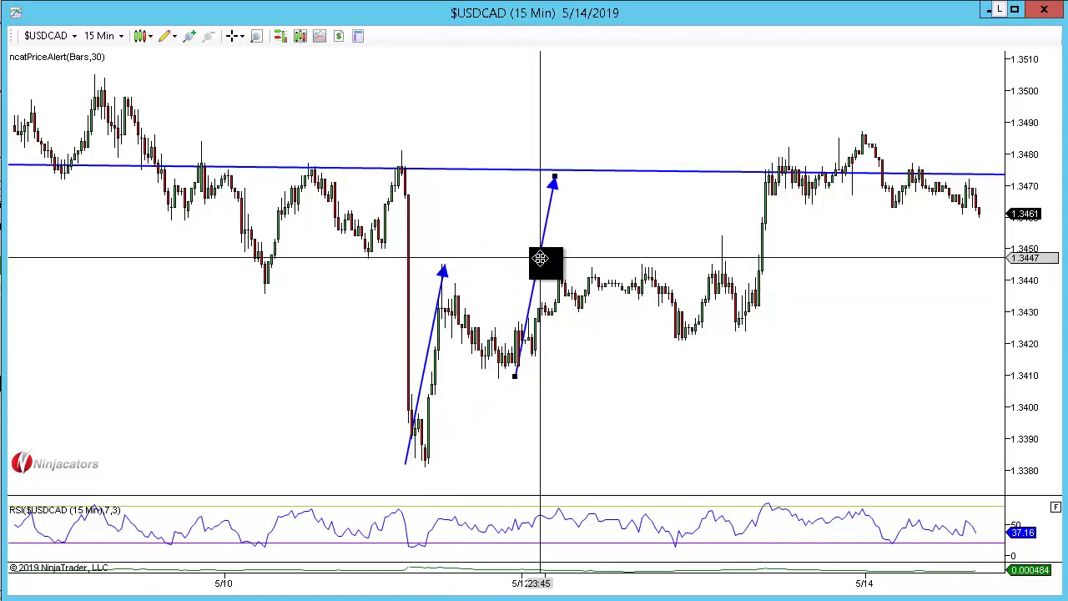
# Step: Highlight the sideways highs around 5/12 with a rectangle, and delete the rectangle
pyautogui.click(482, 237)
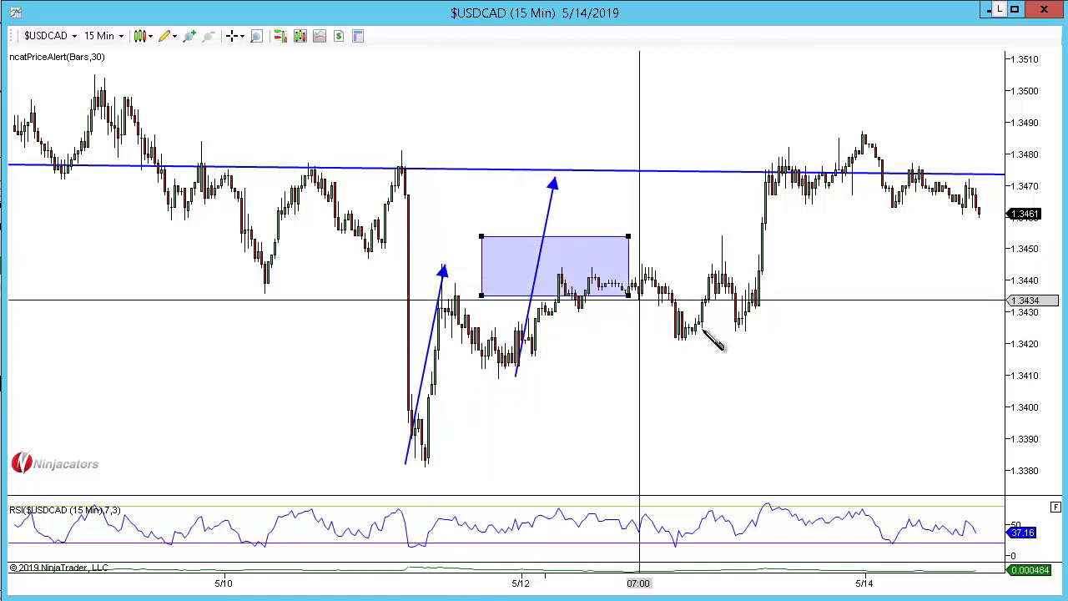
pyautogui.click(953, 299)
pyautogui.press('Delete')
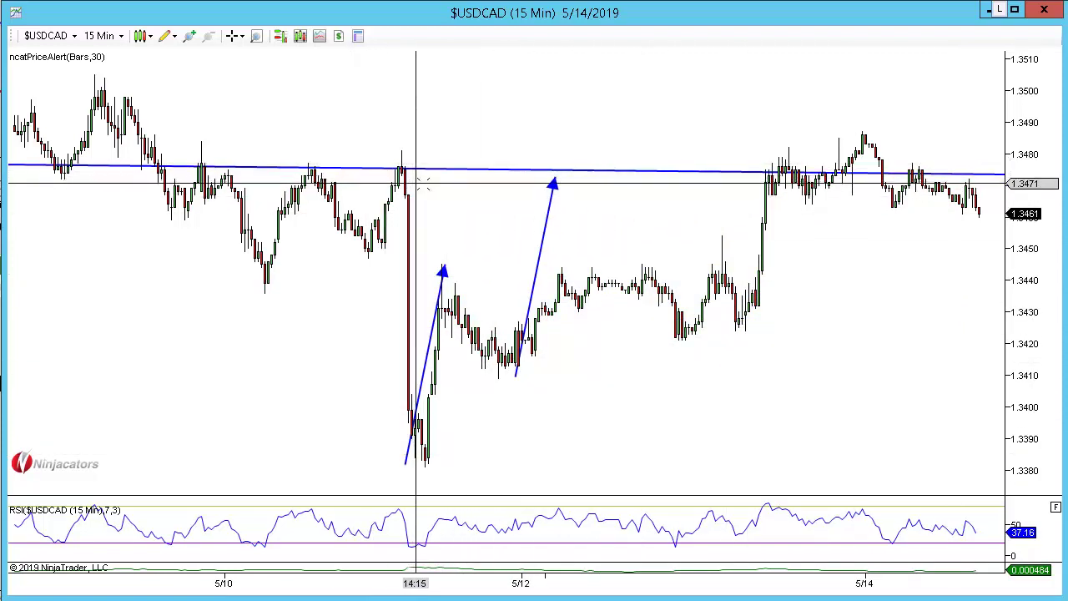
# Step: Place red down-arrow markers above the three swing highs preceding the sharp sell-off after 5/10
pyautogui.scroll(5, 413, 181)
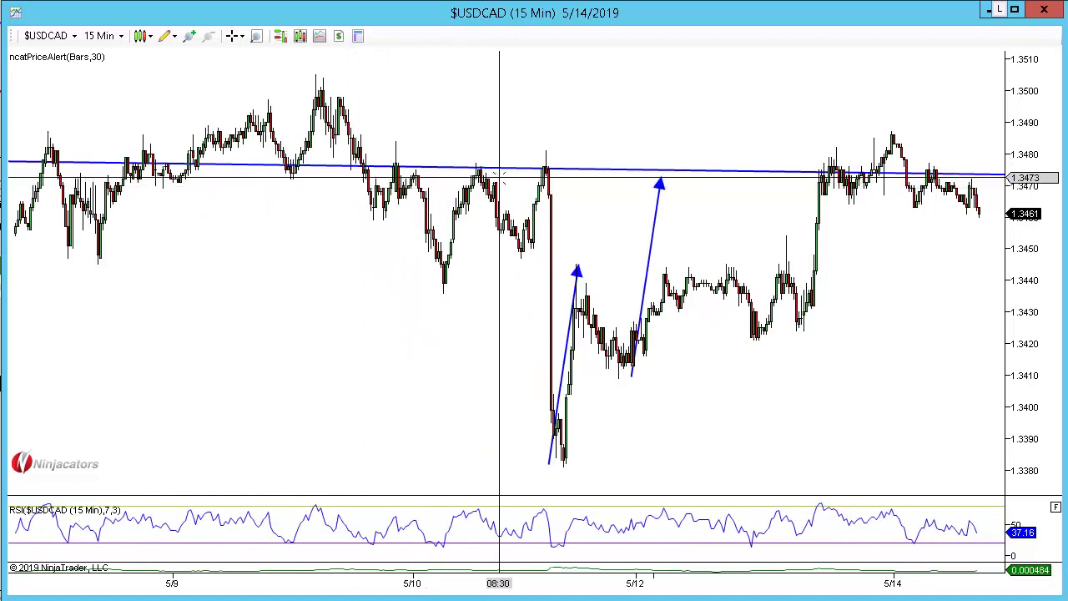
pyautogui.hotkey('alt', 'F3')
pyautogui.click(393, 139)
pyautogui.hotkey('alt', 'F3')
pyautogui.click(479, 155)
pyautogui.click(551, 147)
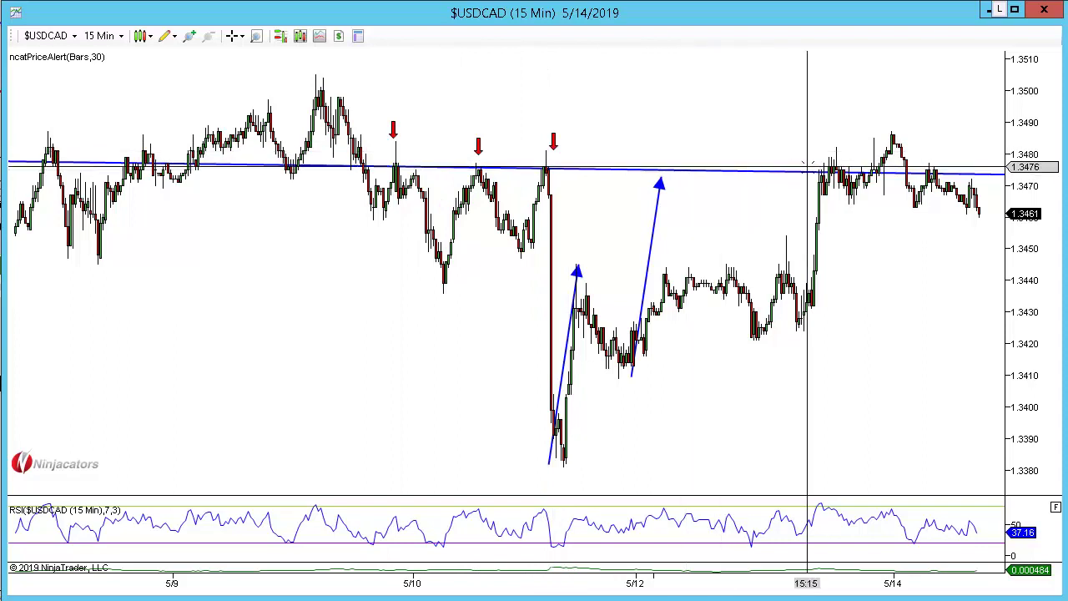
# Step: Raise the upper trend line to the 5/14 high and check it against the earlier swing highs back to 5/7
pyautogui.moveTo(811, 172); pyautogui.dragTo(869, 137)
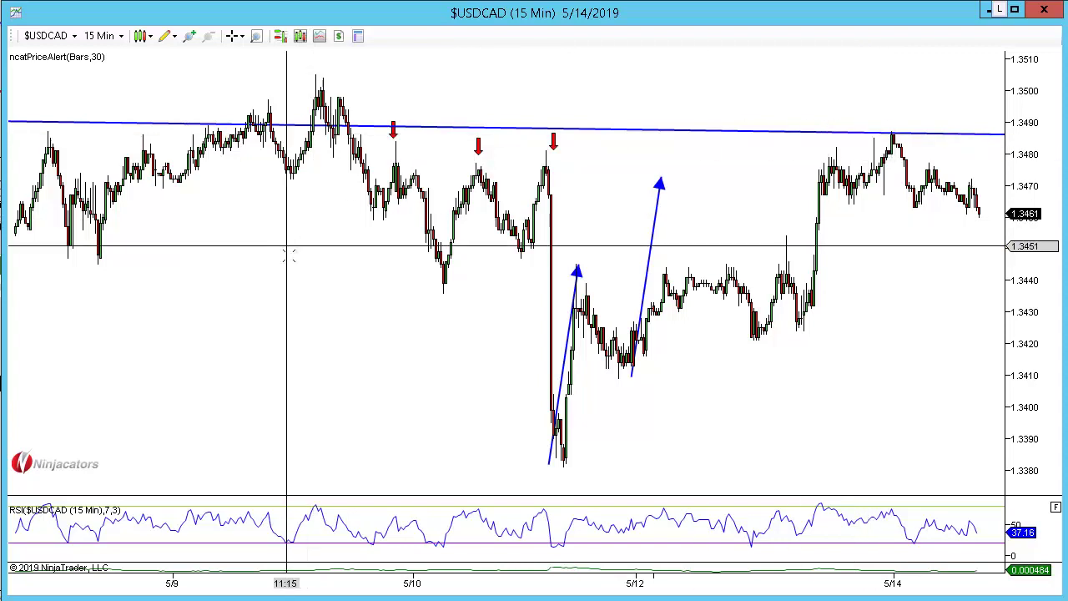
pyautogui.keyDown('ctrl'); pyautogui.moveTo(288, 256); pyautogui.dragTo(213, 274); pyautogui.keyUp('ctrl')
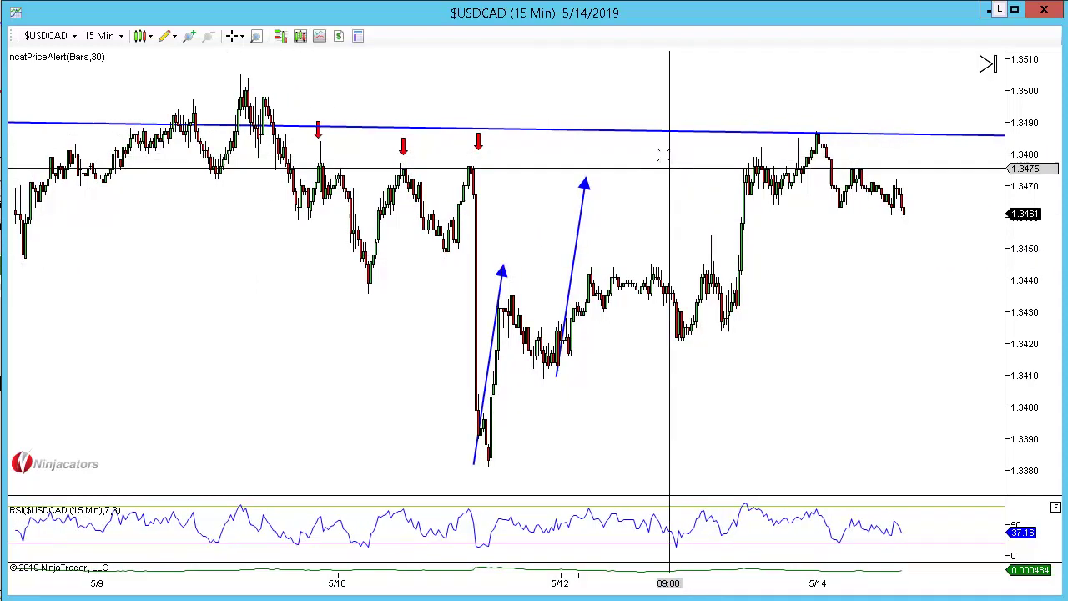
pyautogui.scroll(8, 648, 194)
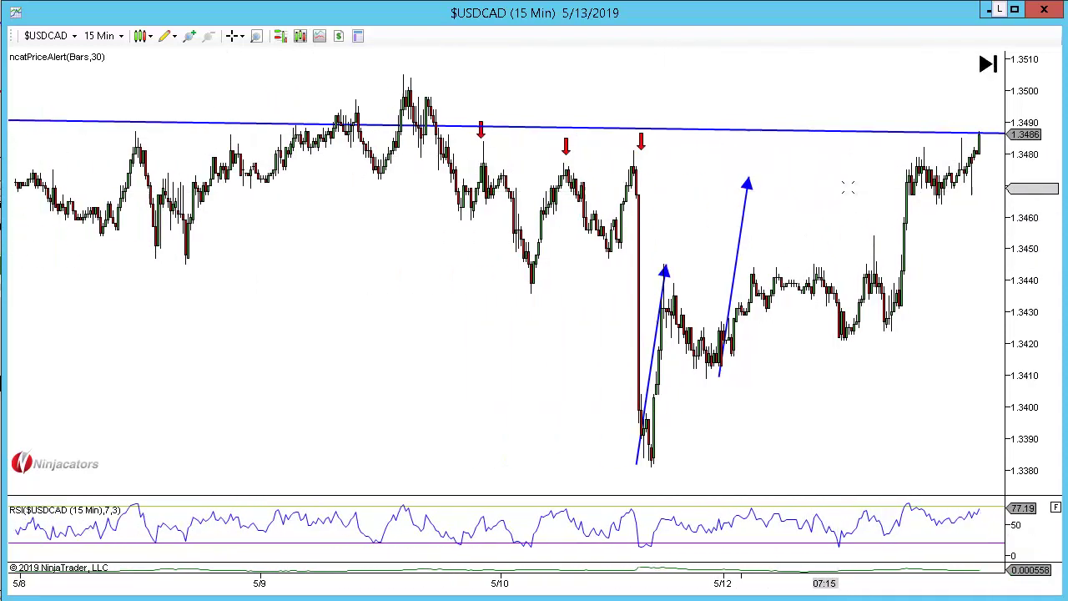
pyautogui.scroll(6, 465, 196)
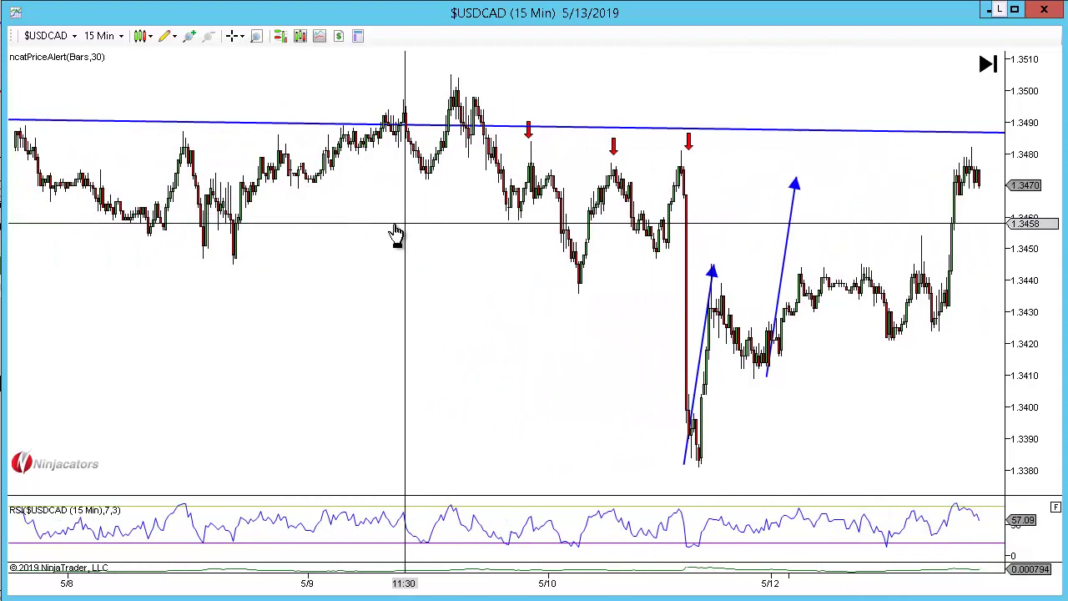
pyautogui.moveTo(604, 250); pyautogui.dragTo(585, 253)
pyautogui.hotkey('ctrl', 'Down')
pyautogui.moveTo(713, 284); pyautogui.dragTo(498, 322)
pyautogui.scroll(-1, 498, 325)
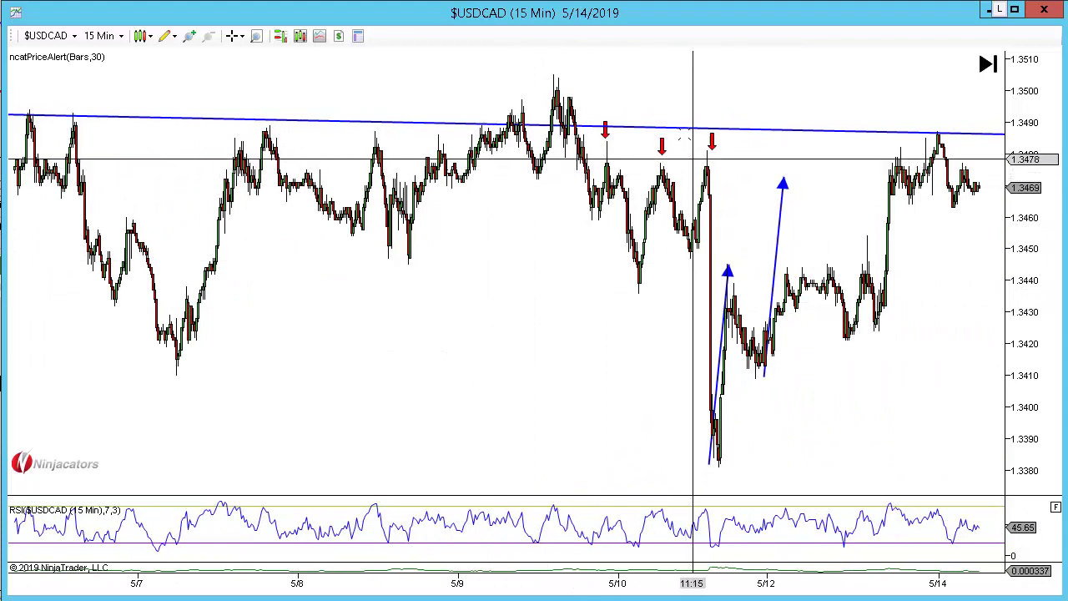
pyautogui.scroll(-5, 493, 247)
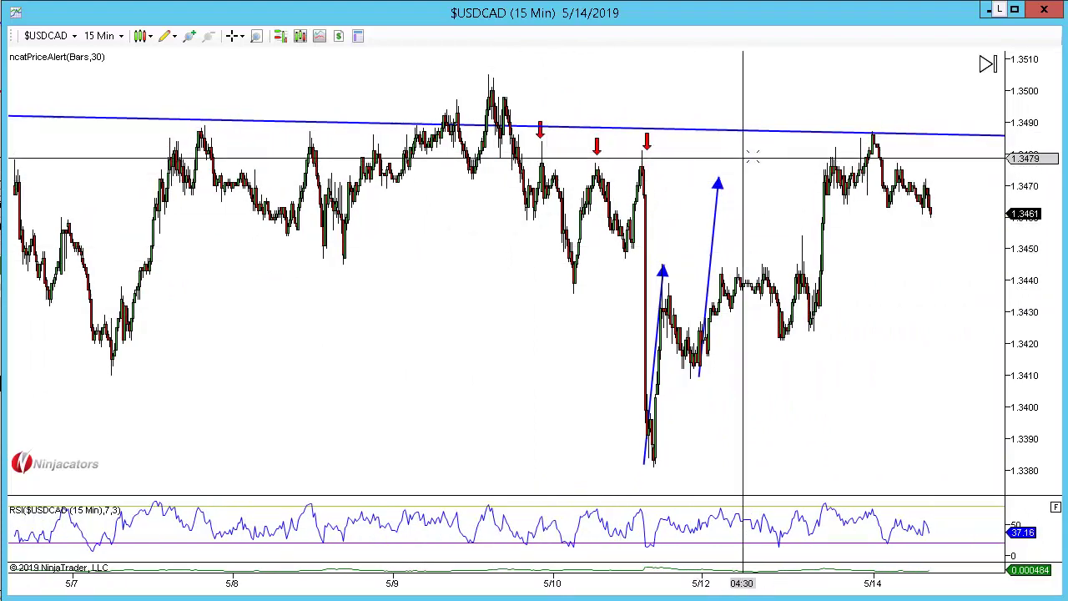
# Step: Nudge the upper trend line slightly lower to fine-tune its contact with the 5/14 high
pyautogui.hotkey('ctrl', 'Up')
pyautogui.hotkey('ctrl', 'Up')
pyautogui.hotkey('ctrl', 'Up')
pyautogui.hotkey('ctrl', 'Up')
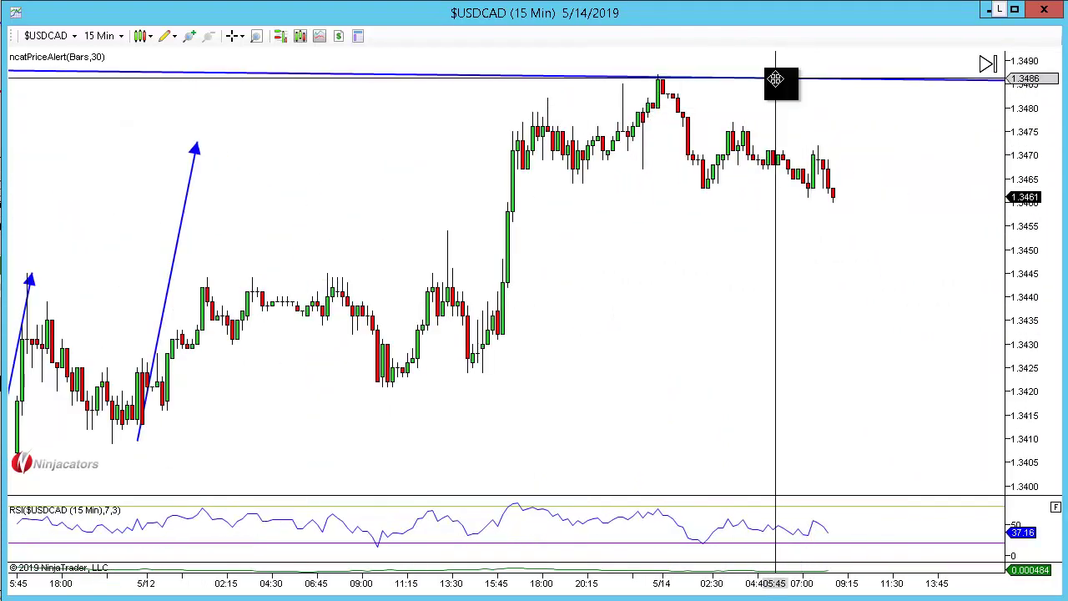
pyautogui.moveTo(773, 79); pyautogui.dragTo(770, 82)
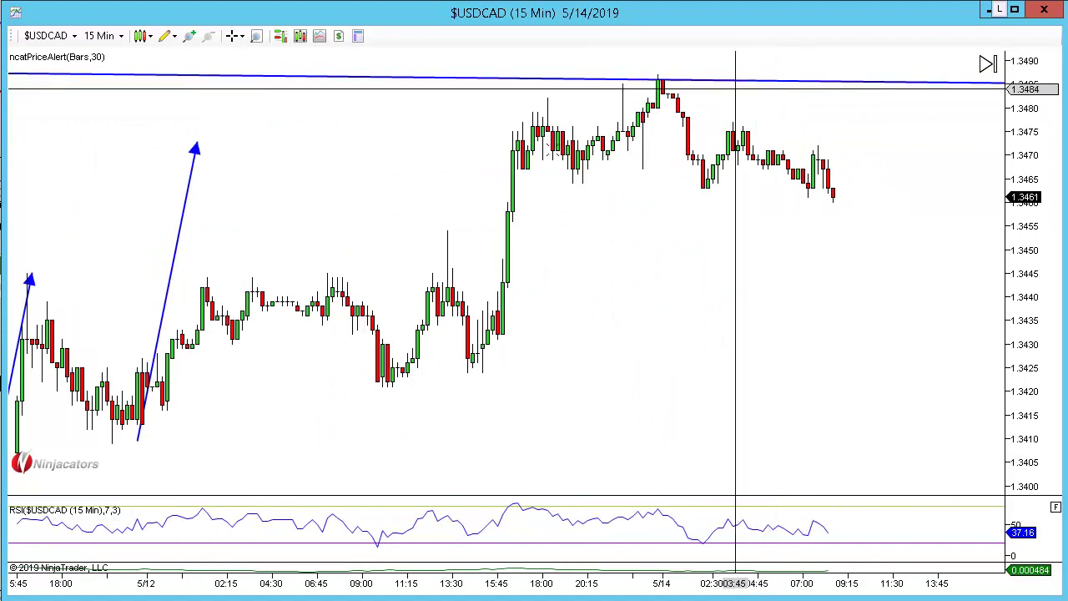
# Step: Place red down-arrow markers where price meets the upper trend line: above the twin highs after 5/5 and the swing high after 4/26
pyautogui.hotkey('ctrl', 'Down')
pyautogui.hotkey('ctrl', 'Down')
pyautogui.hotkey('ctrl', 'Down')
pyautogui.moveTo(159, 190); pyautogui.dragTo(661, 289)
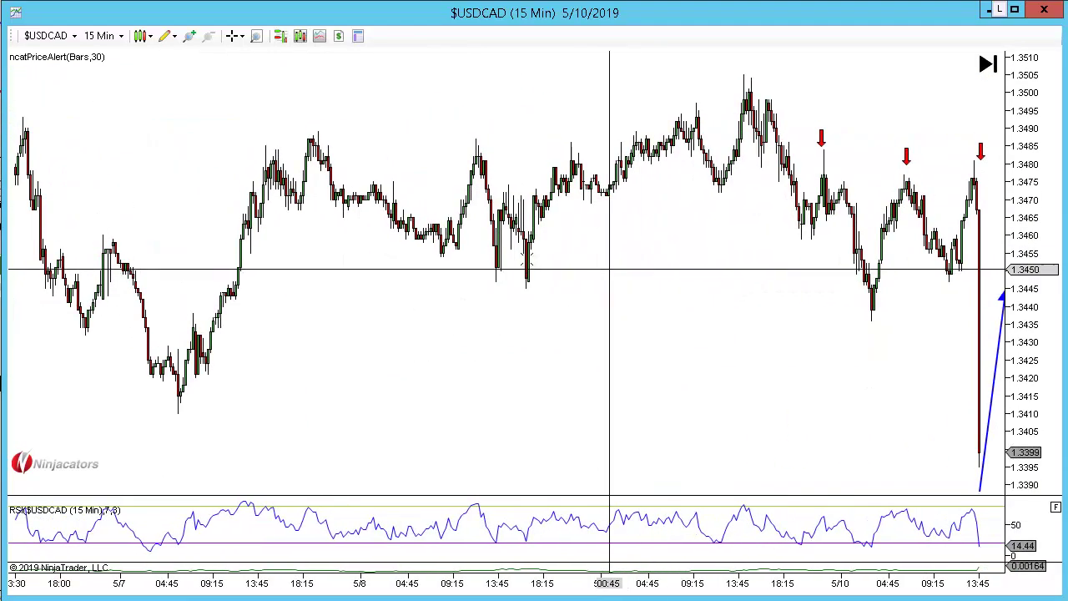
pyautogui.moveTo(1043, 213); pyautogui.dragTo(1042, 250)
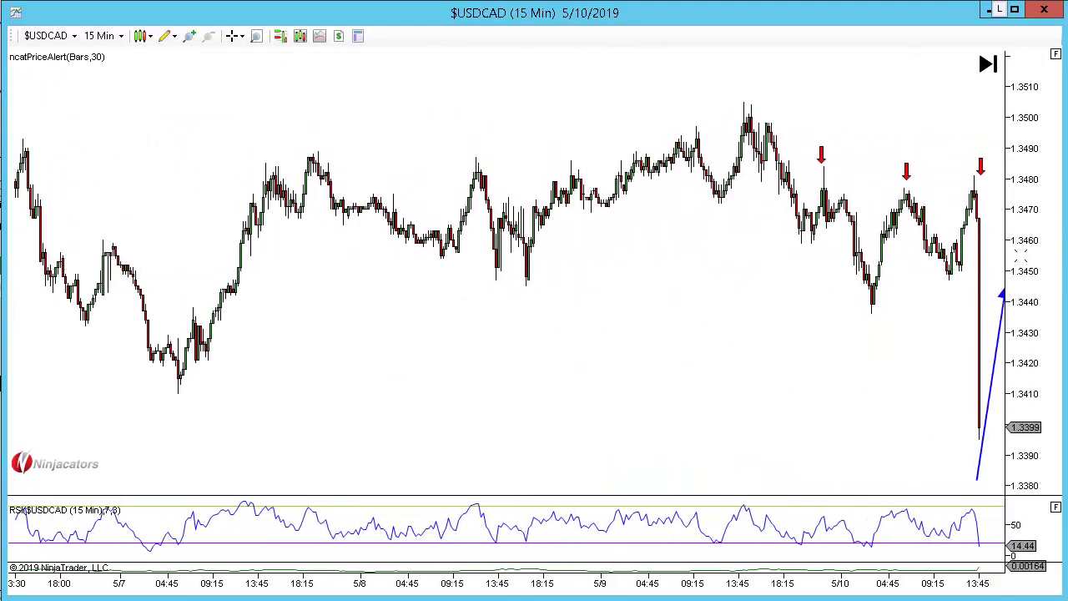
pyautogui.scroll(-3, 930, 280)
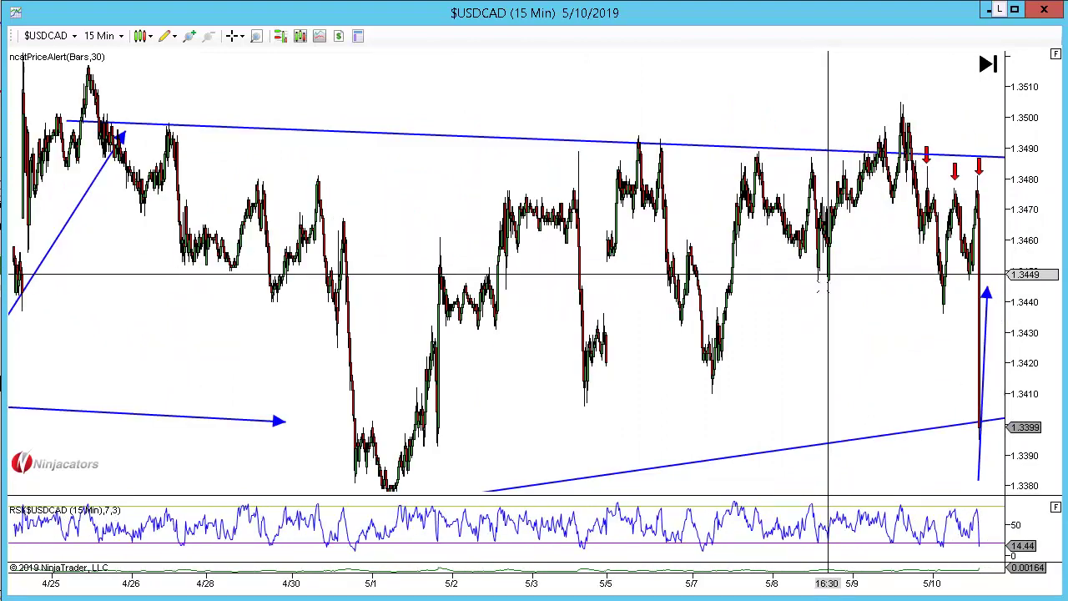
pyautogui.click(643, 133)
pyautogui.click(163, 125)
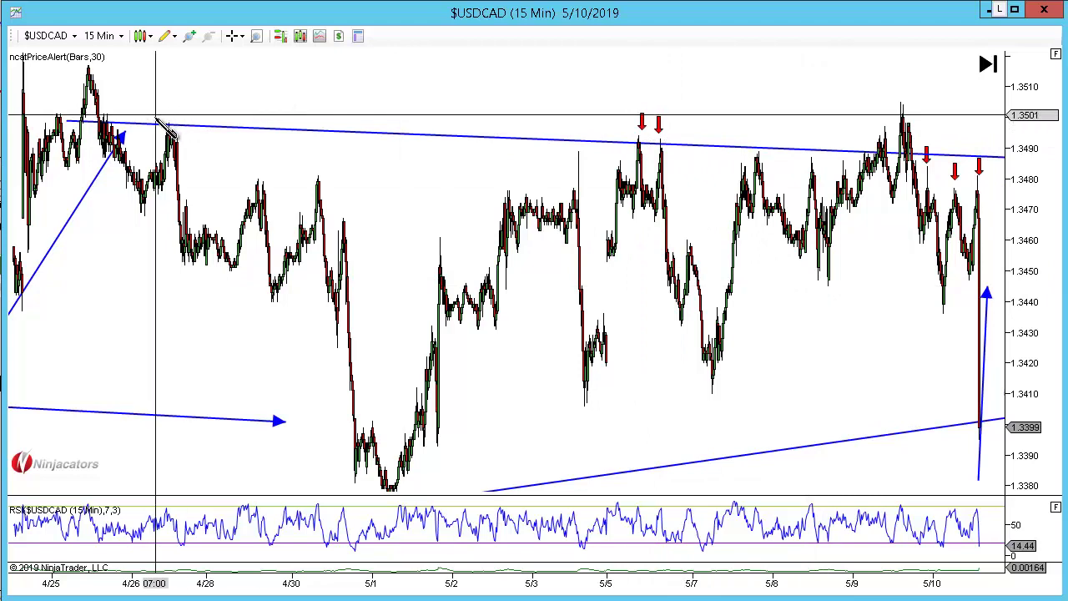
pyautogui.moveTo(805, 275); pyautogui.dragTo(954, 255)
pyautogui.scroll(4, 783, 242)
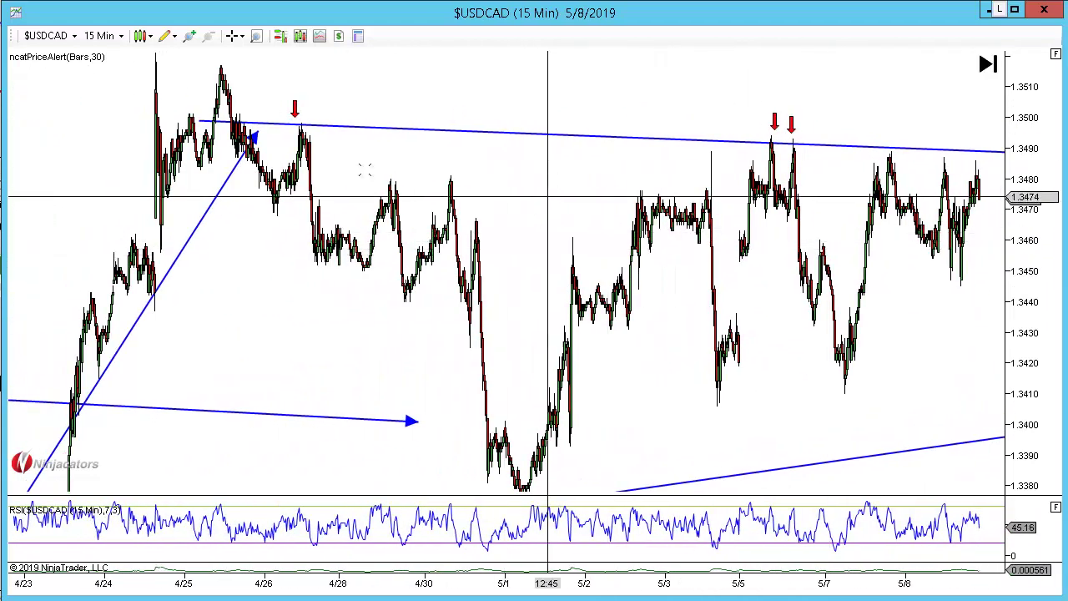
pyautogui.scroll(-15, 548, 198)
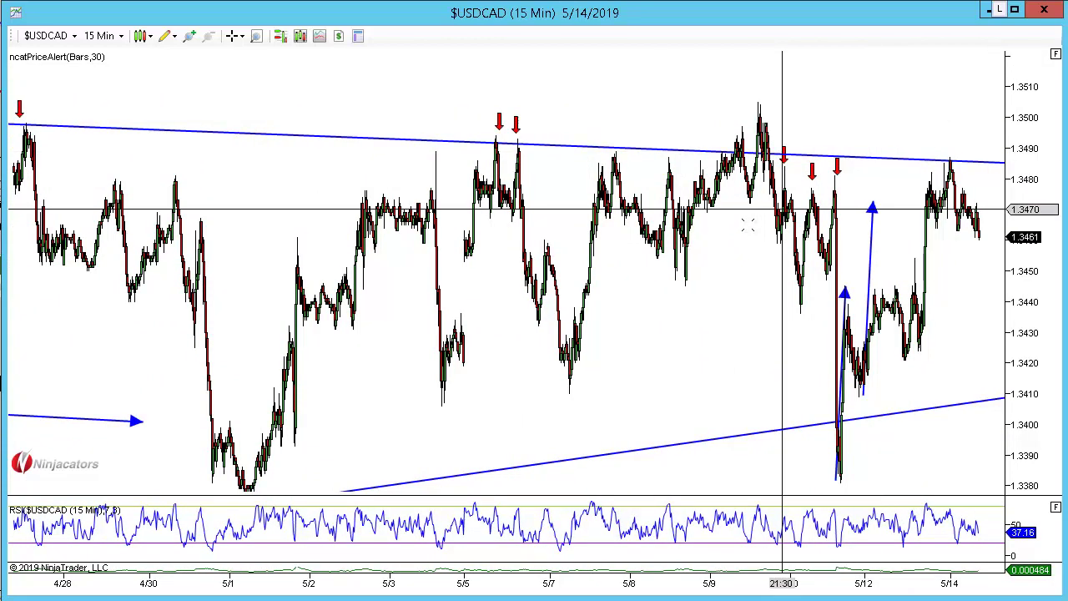
# Step: Draw an arrow along the last steep rally before 5/14, from about 1.3424 up to about 1.3475
pyautogui.hotkey('ctrl', 'Down')
pyautogui.hotkey('ctrl', 'Down')
pyautogui.hotkey('ctrl', 'Down')
pyautogui.hotkey('ctrl', 'Down')
pyautogui.moveTo(749, 266); pyautogui.dragTo(634, 285)
pyautogui.scroll(-5, 930, 346)
pyautogui.moveTo(1035, 367); pyautogui.dragTo(1034, 346)
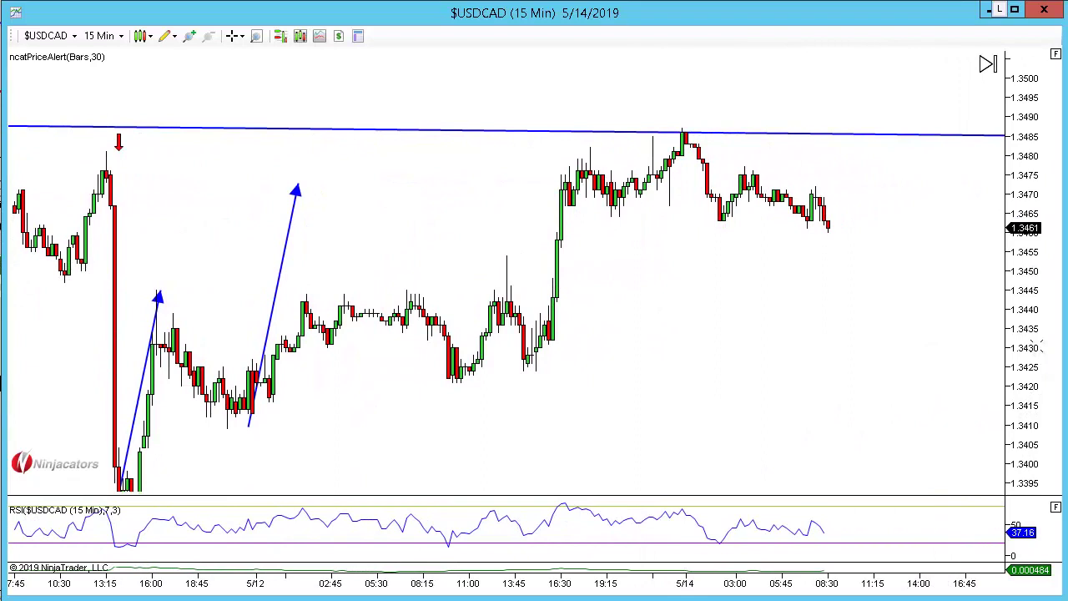
pyautogui.click(526, 368)
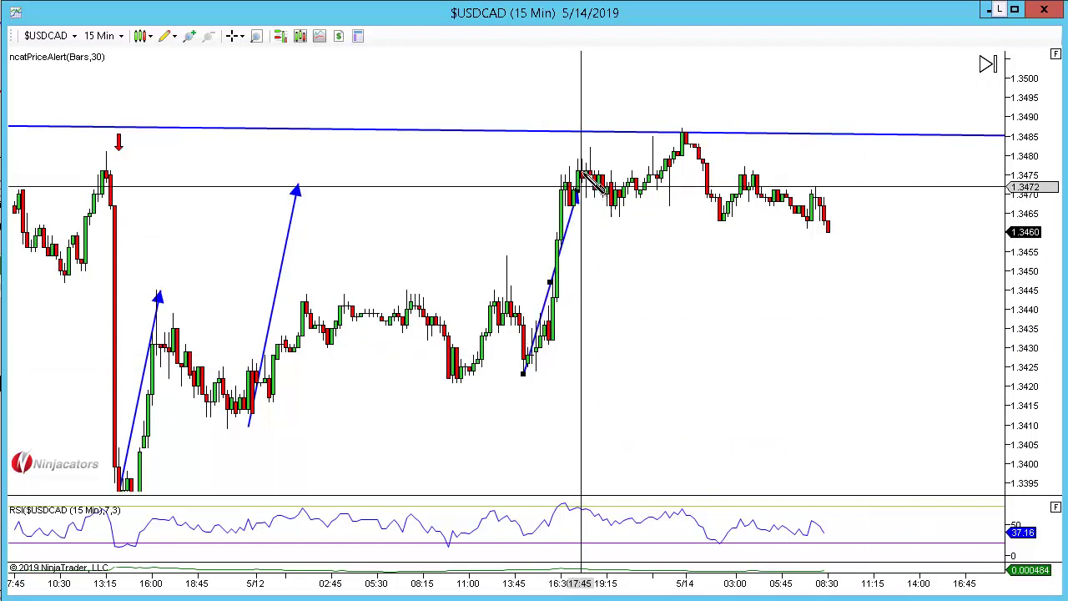
pyautogui.click(571, 173)
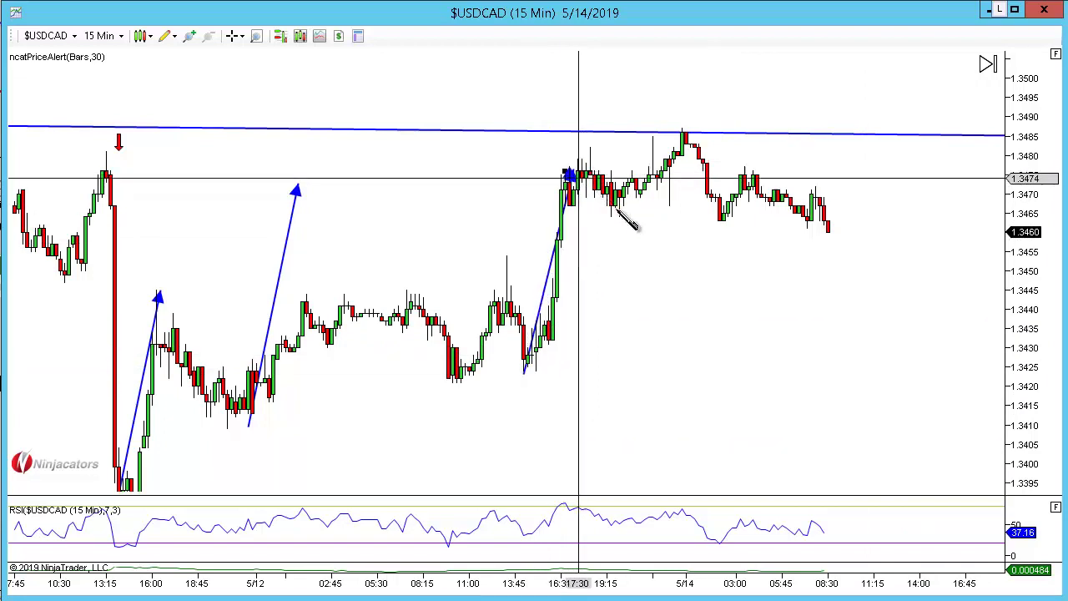
# Step: Draw arrows along the pullback after the rally, the push up to the trend line at the 5/14 high, and the drop to about 1.3464
pyautogui.click(615, 213)
pyautogui.click(684, 132)
pyautogui.click(633, 86)
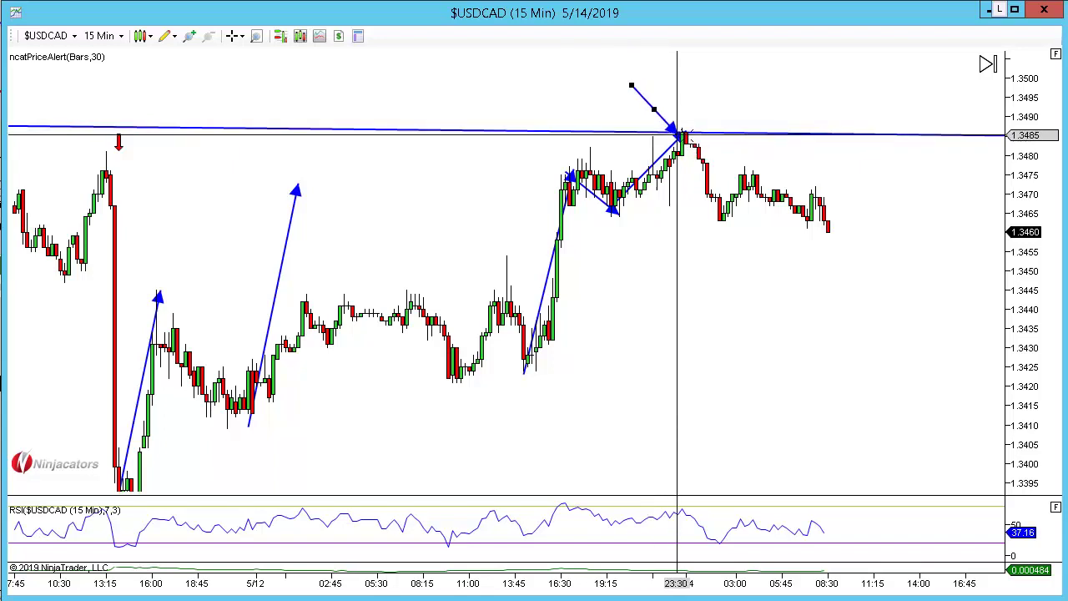
pyautogui.click(683, 134)
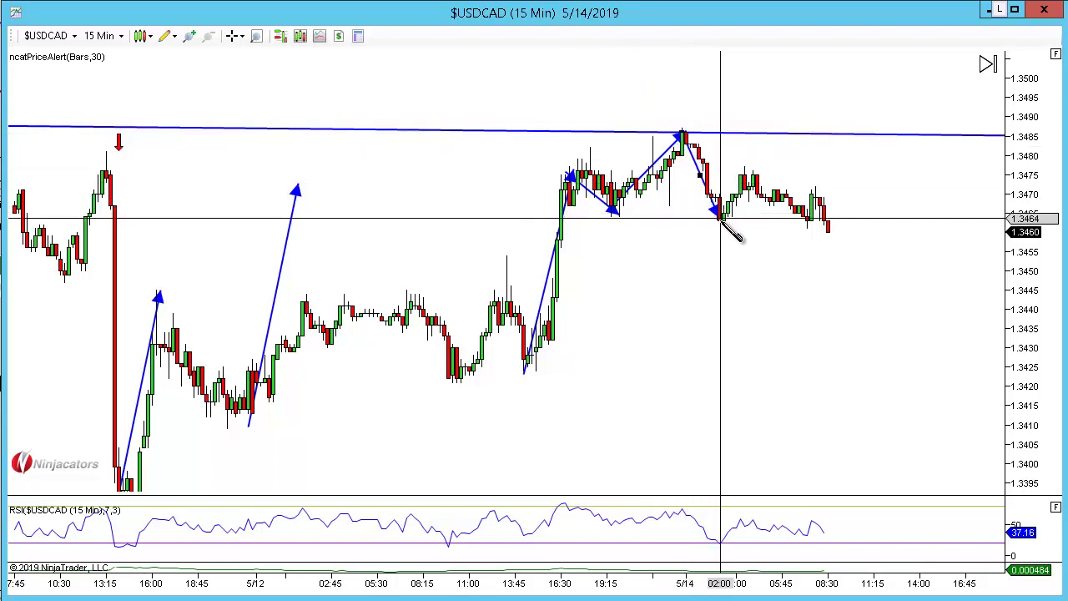
pyautogui.click(694, 283)
pyautogui.click(718, 219)
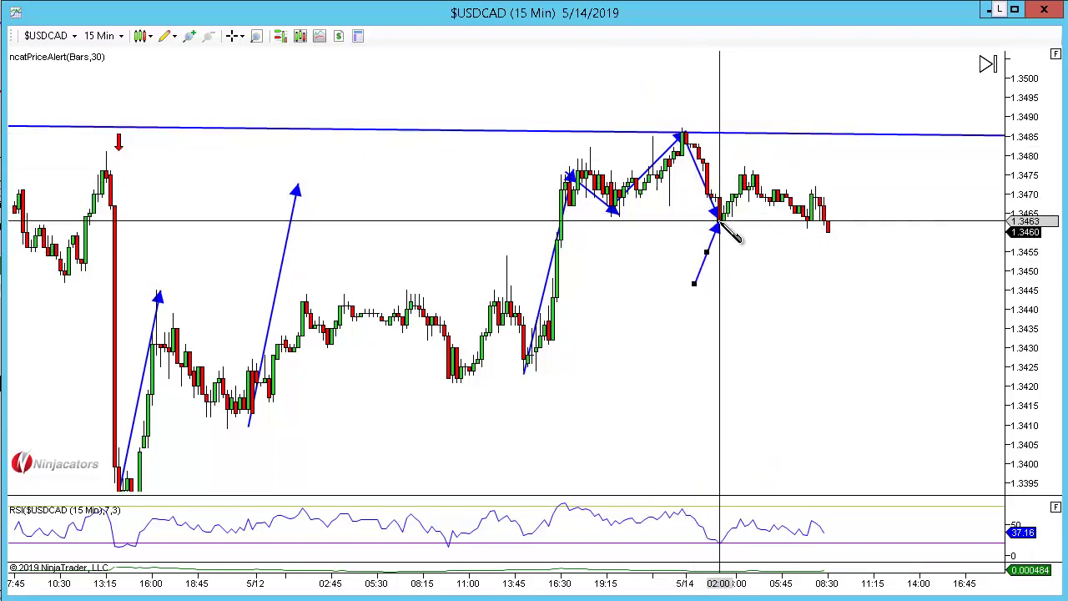
pyautogui.moveTo(714, 220); pyautogui.dragTo(667, 220)
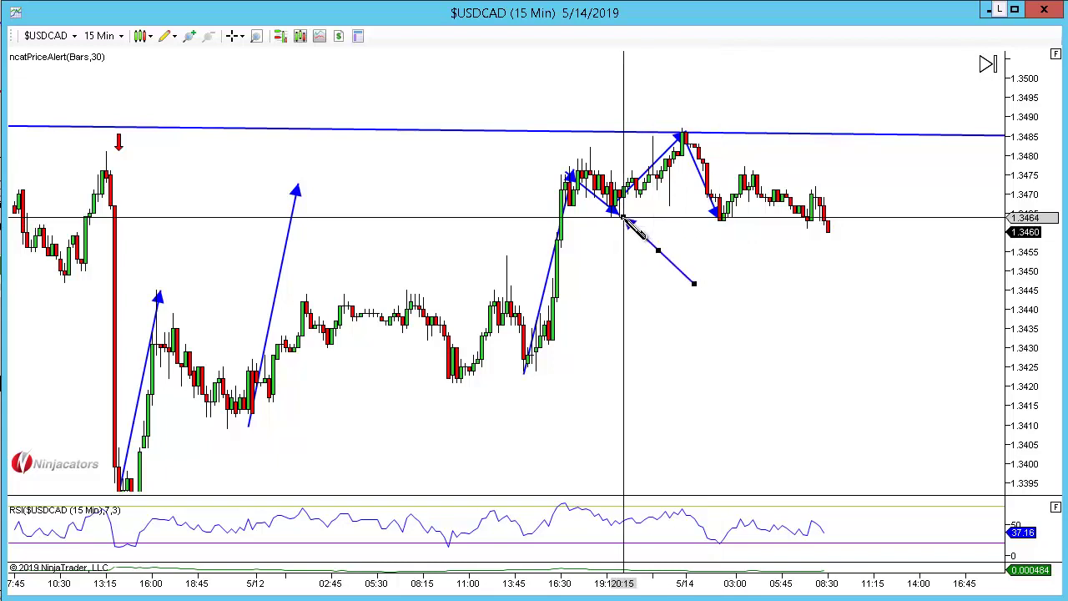
# Step: Add the text label "ISL" just below the swing low that follows the 5/14 high
pyautogui.click(711, 239)
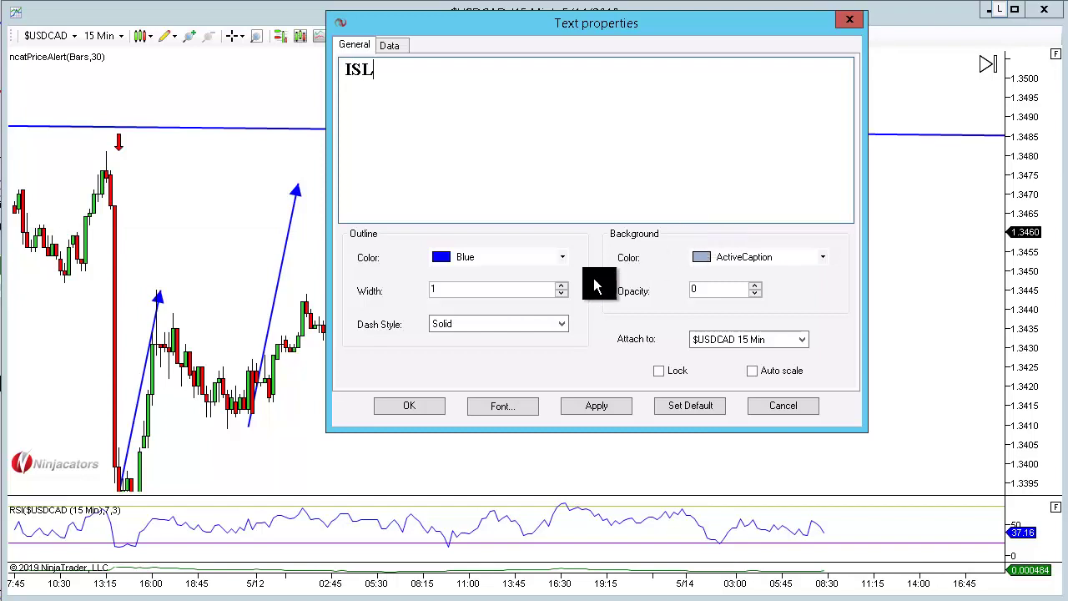
pyautogui.click(409, 409)
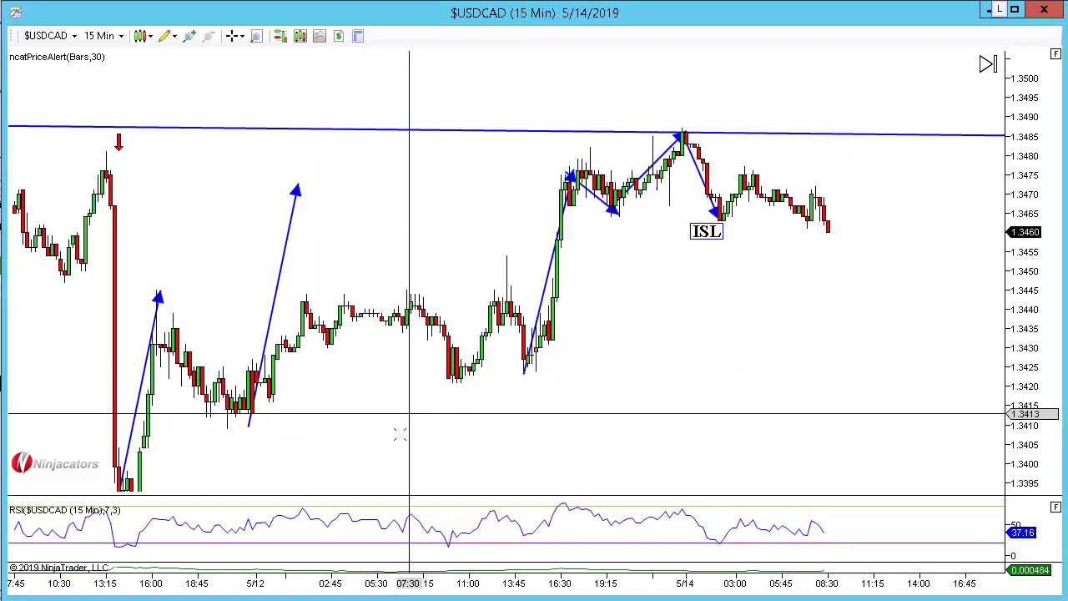
pyautogui.hotkey('ctrl', 'F2')
pyautogui.click(611, 351)
pyautogui.press('Escape')
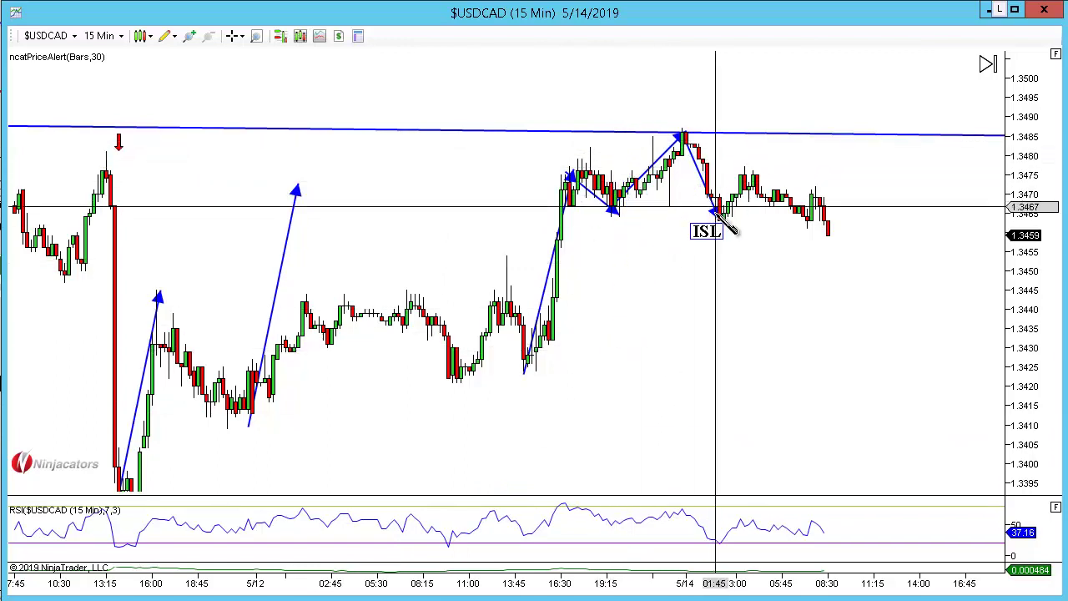
# Step: Draw an arrow up the bounce from the ISL low to about 1.3475 and place two red down-arrow markers above the twin highs there
pyautogui.click(716, 216)
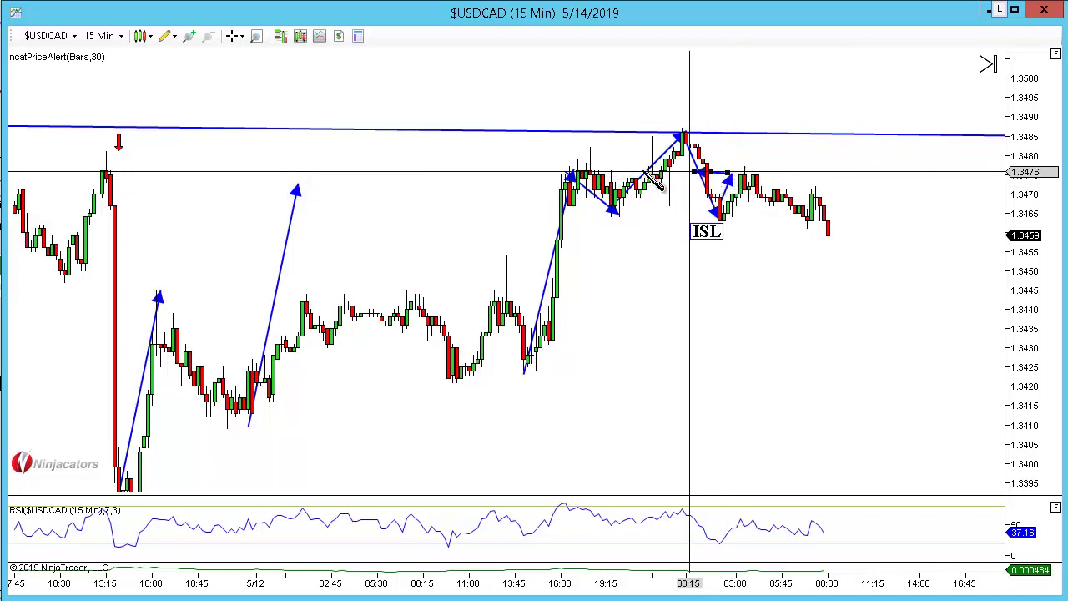
pyautogui.press('Escape')
pyautogui.hotkey('alt', 'F3')
pyautogui.click(753, 155)
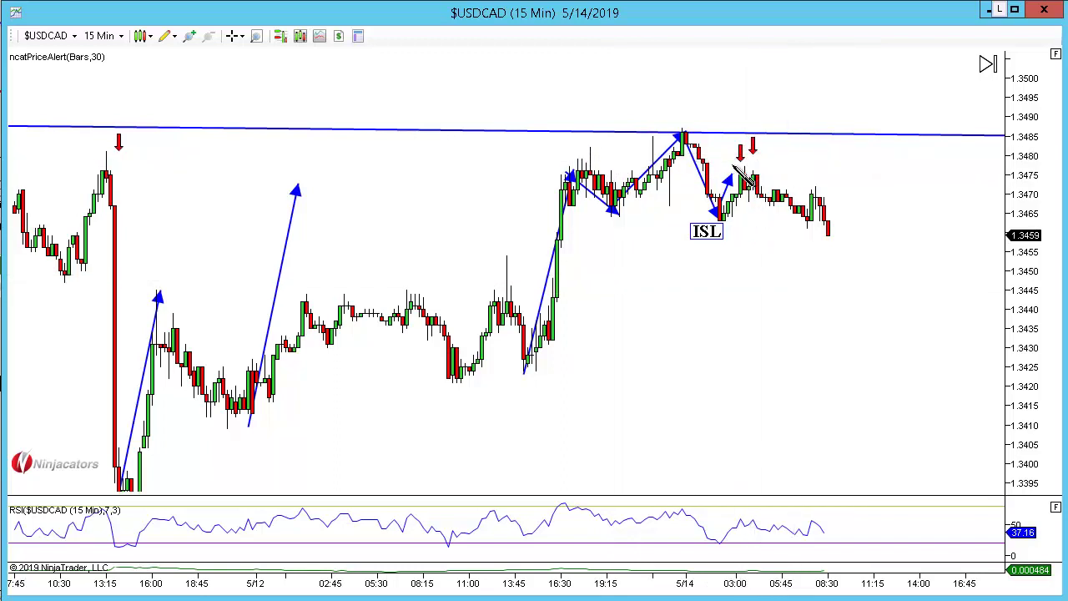
pyautogui.moveTo(747, 174)
pyautogui.mouseDown()
pyautogui.moveTo(803, 221)
pyautogui.moveTo(811, 191)
pyautogui.mouseUp()
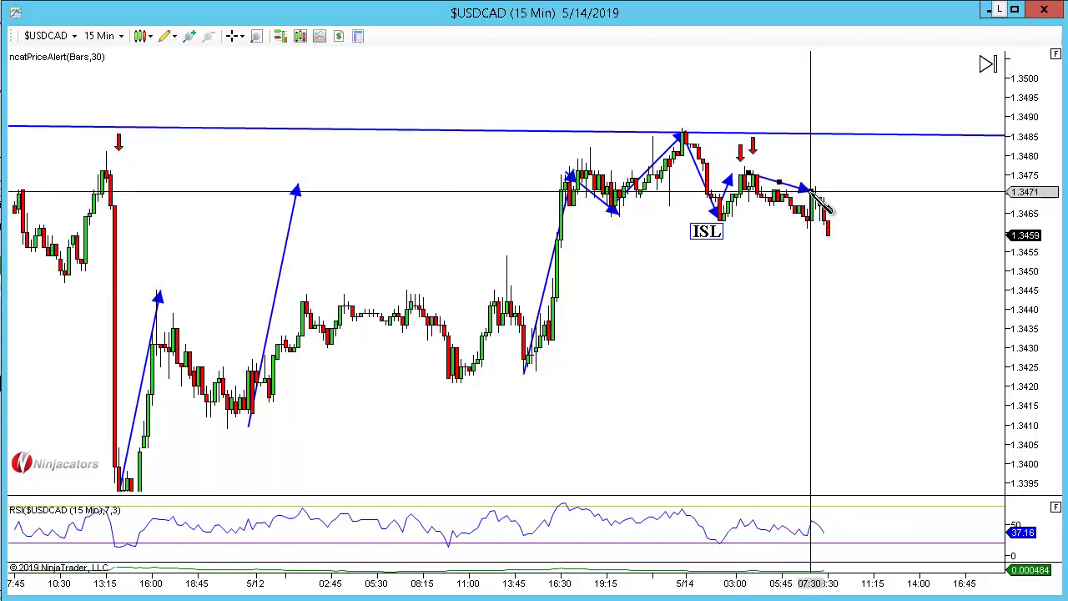
# Step: Switch the chart to the 5-minute interval and highlight the twin highs near 1.3476 with a rectangle
pyautogui.write('5')
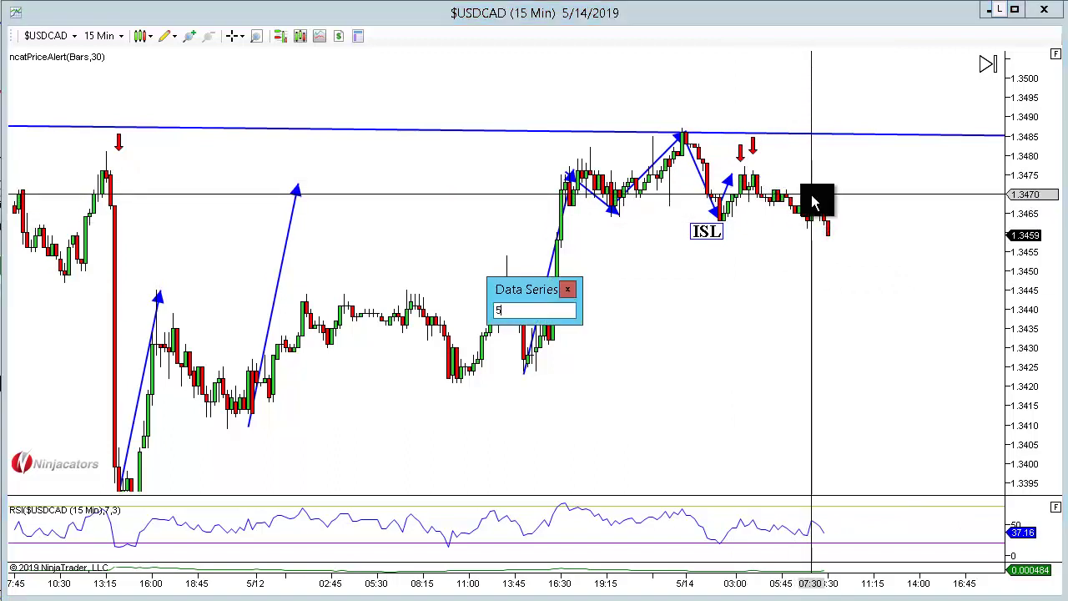
pyautogui.press('Return')
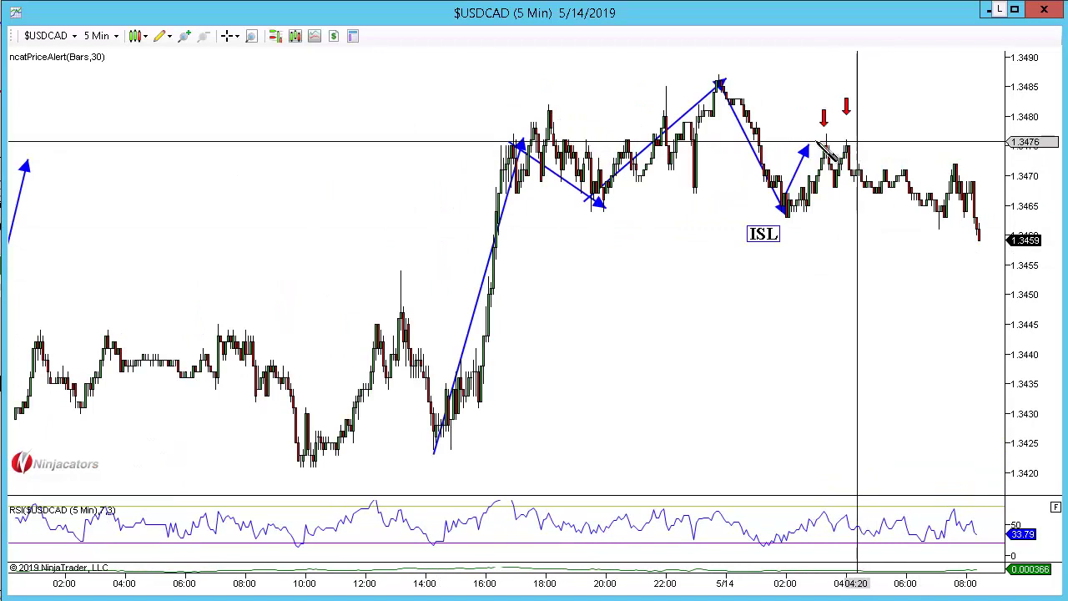
pyautogui.click(875, 145)
pyautogui.moveTo(876, 241); pyautogui.dragTo(793, 242)
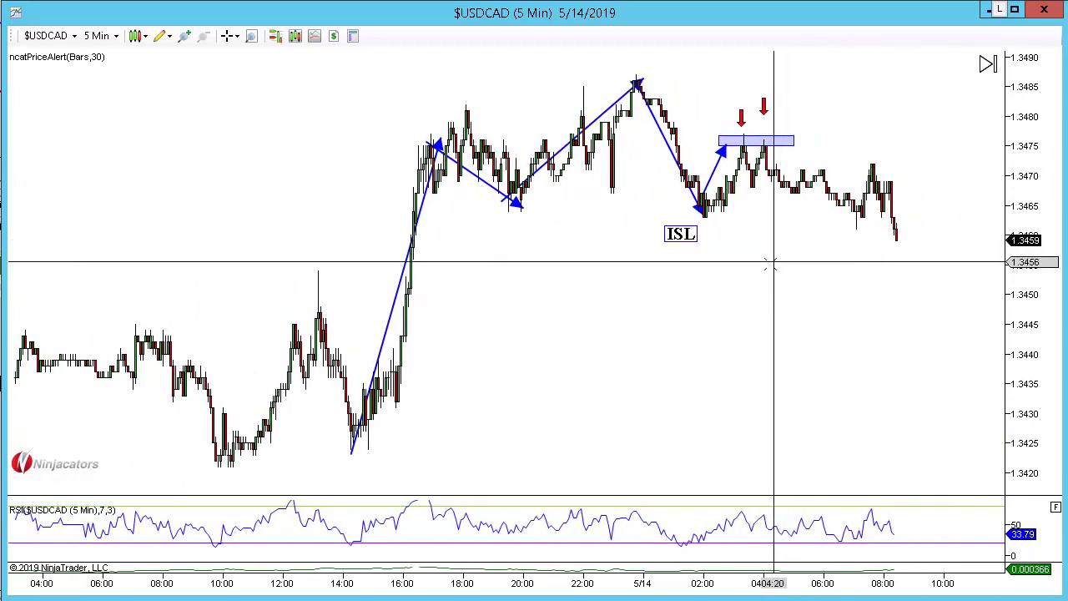
# Step: Draw a Fibonacci retracement from the low after the 5/10 sell-off up to the 5/14 high at 1.3487, displaying only the 0% and 38.2% levels
pyautogui.scroll(-3, 531, 367)
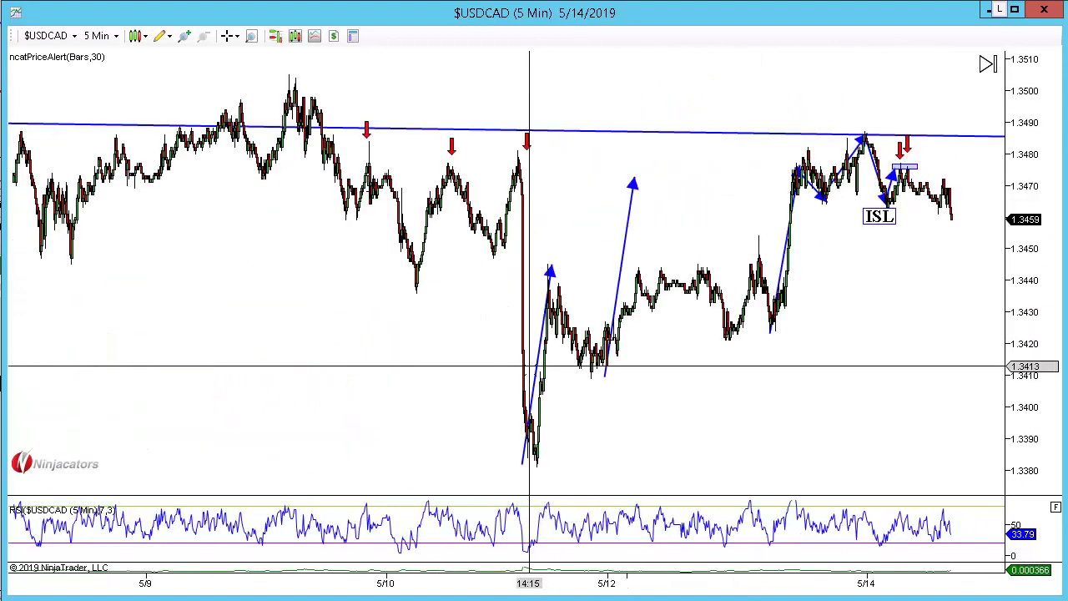
pyautogui.scroll(3, 509, 409)
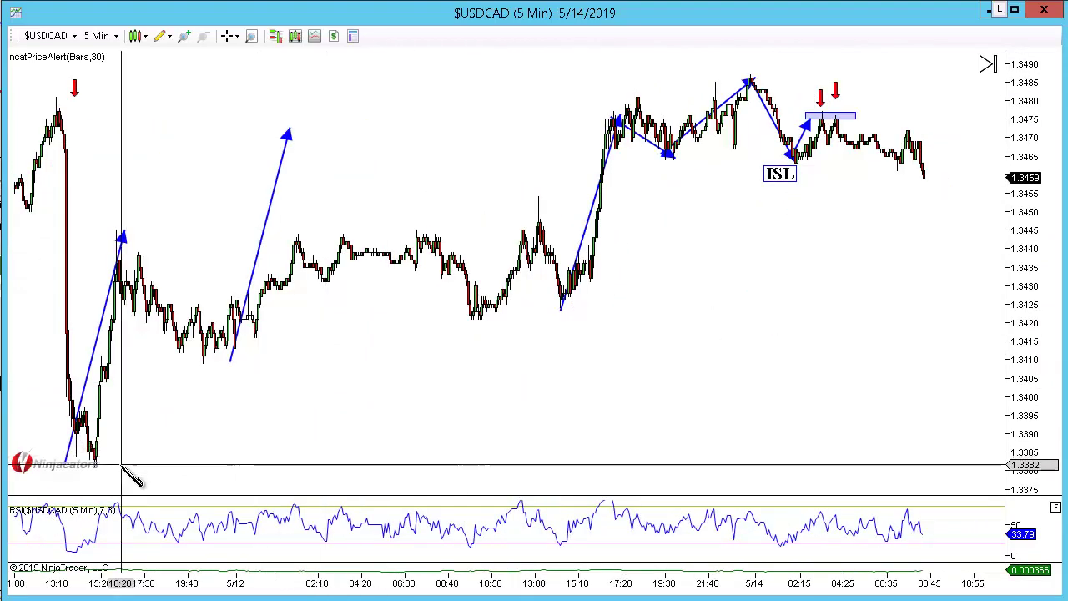
pyautogui.scroll(2, 153, 475)
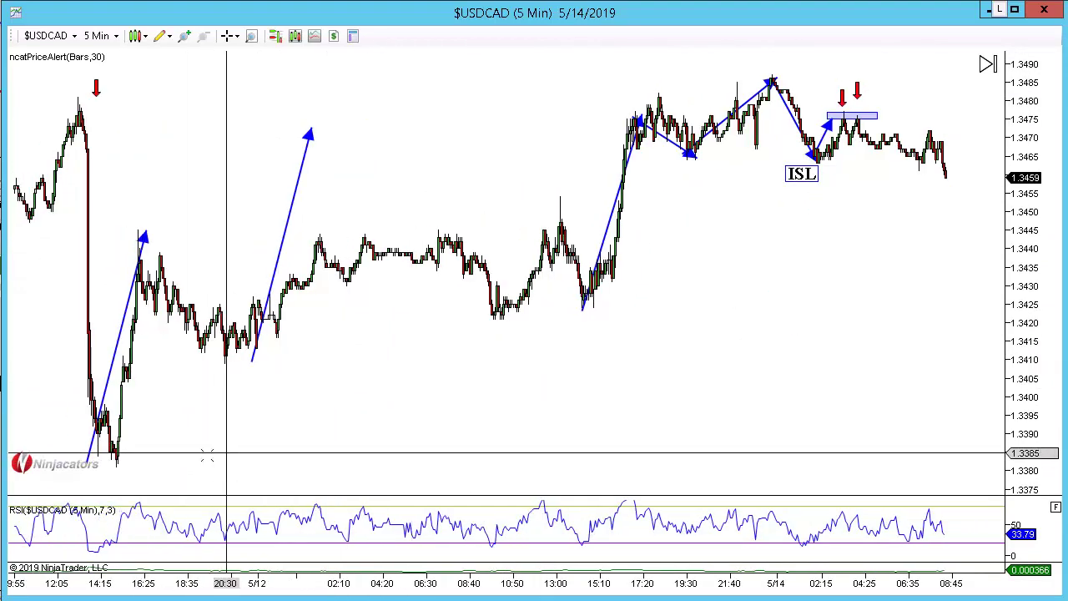
pyautogui.click(139, 465)
pyautogui.click(1004, 62)
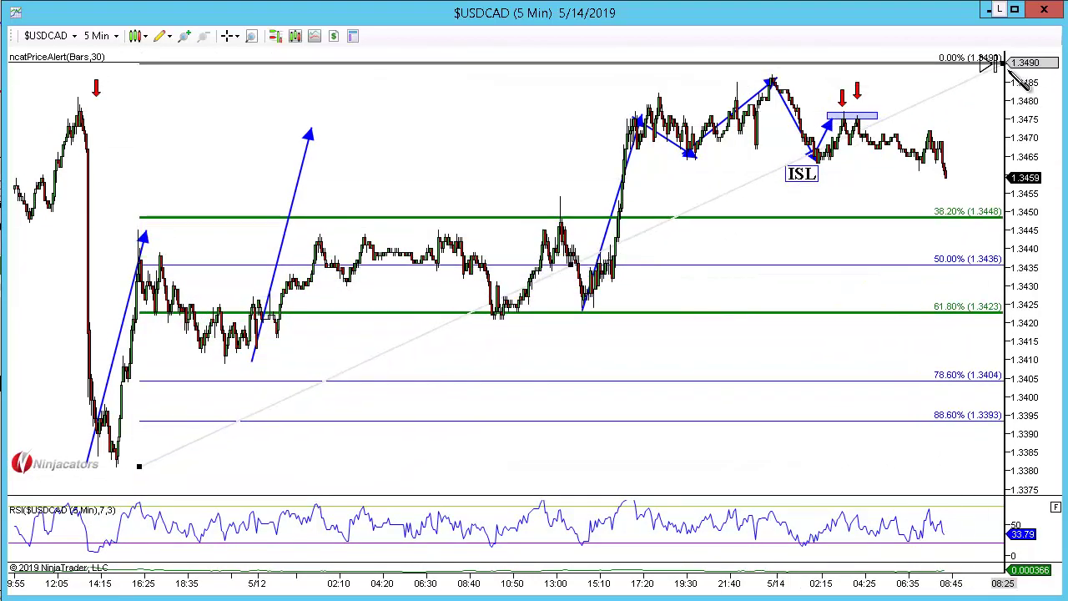
pyautogui.moveTo(993, 63); pyautogui.dragTo(989, 75)
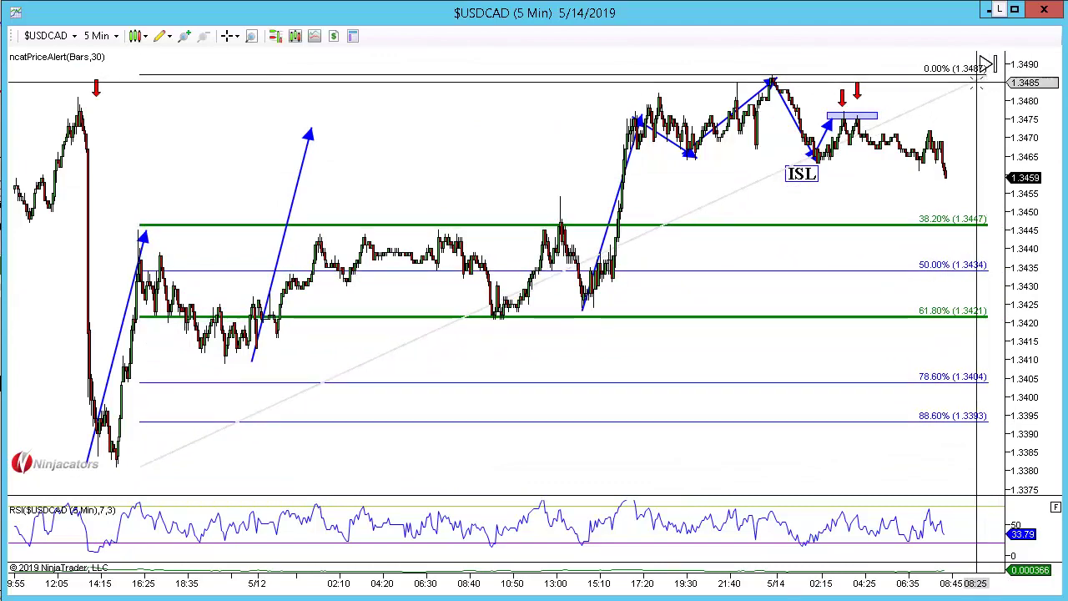
pyautogui.click(977, 83)
pyautogui.doubleClick(786, 205)
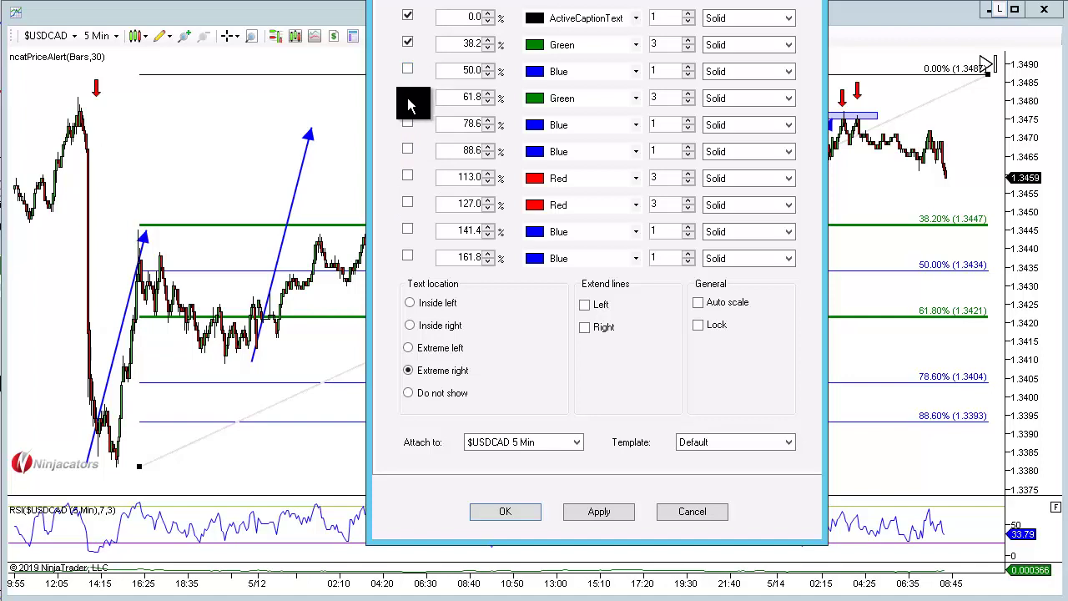
pyautogui.click(504, 511)
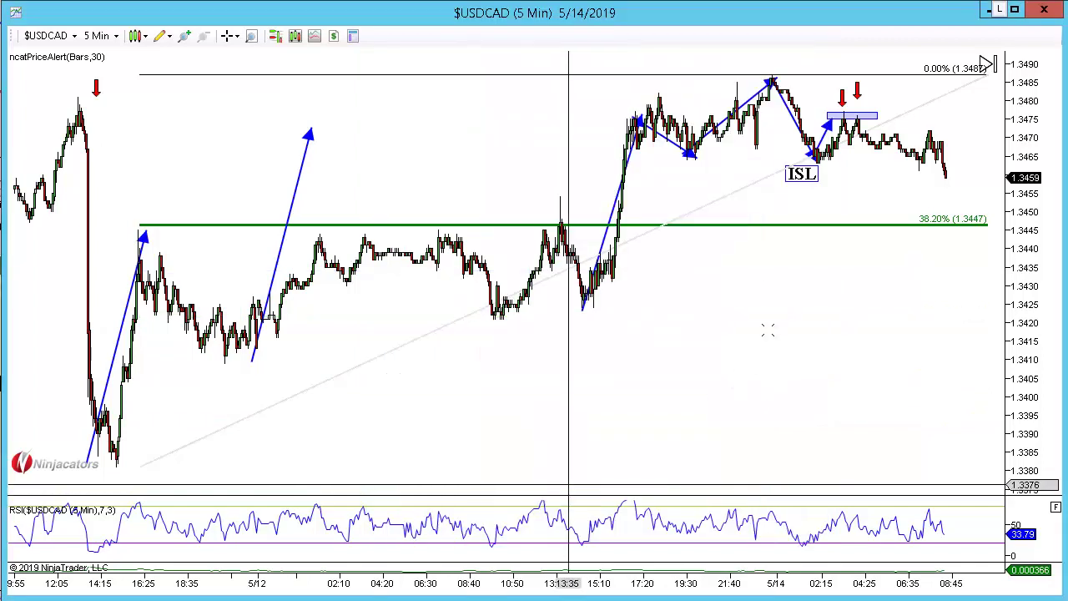
# Step: Display the open position with its stop and target orders on the chart
pyautogui.click(275, 37)
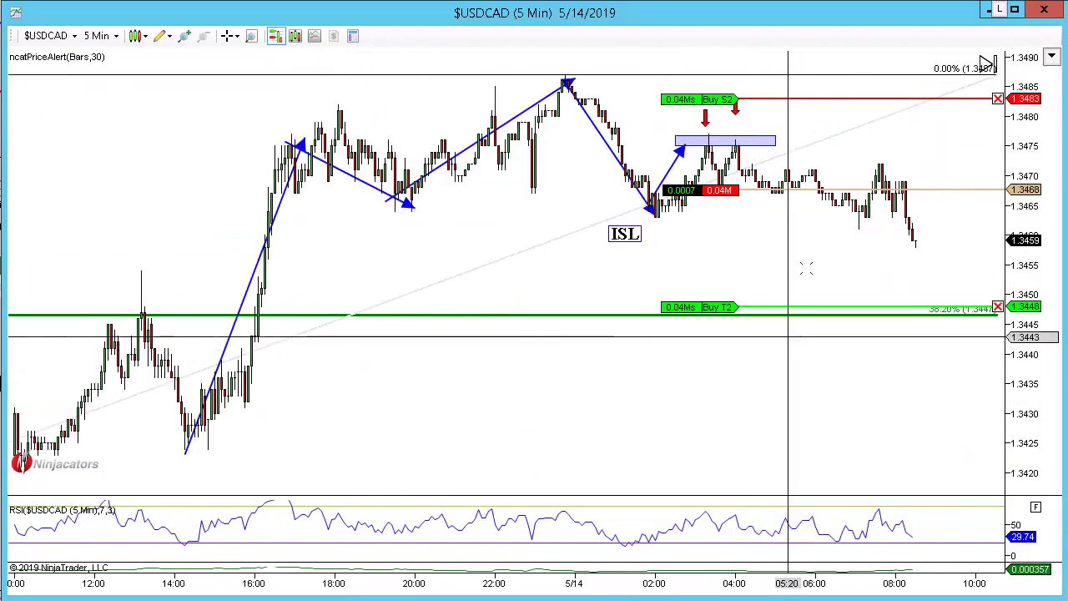
pyautogui.moveTo(509, 163); pyautogui.dragTo(695, 138)
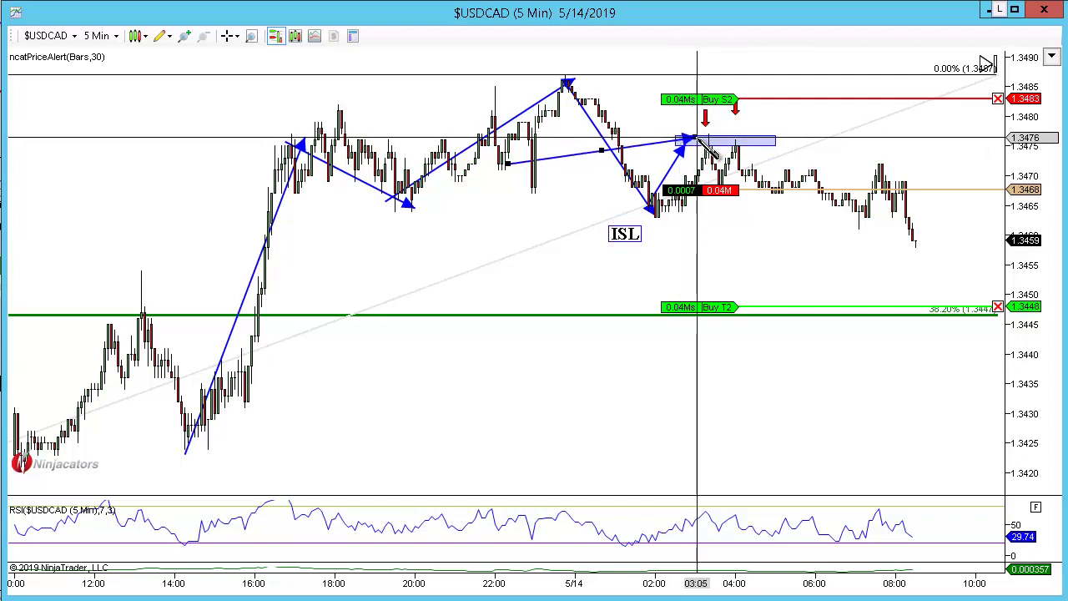
pyautogui.moveTo(696, 139); pyautogui.dragTo(874, 228)
pyautogui.press('Delete')
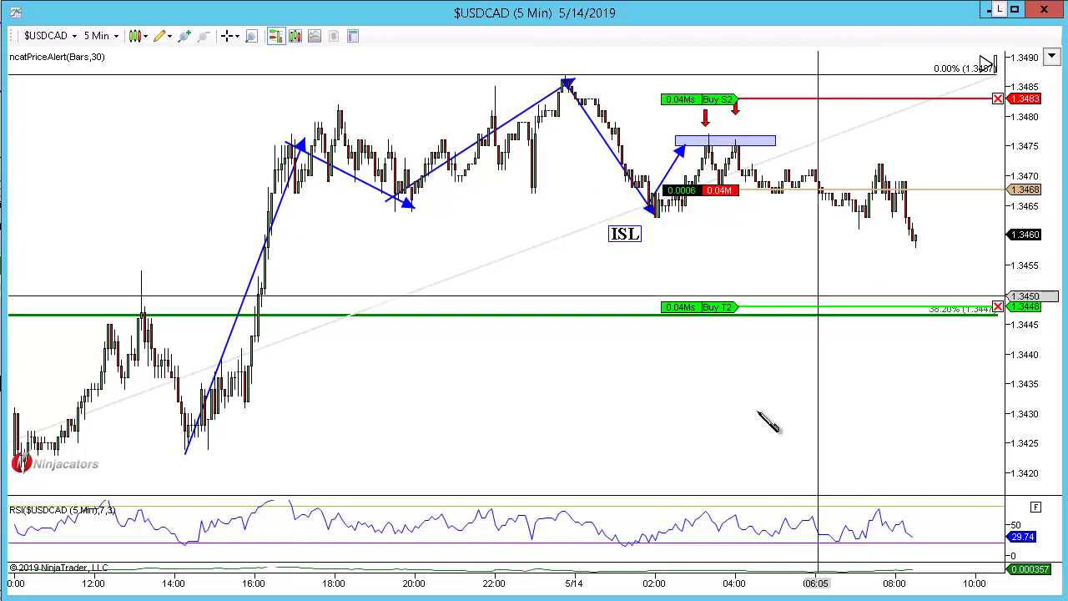
# Step: Move the position's buy target order up to 1.3449, just above the 38.2% retracement level
pyautogui.moveTo(822, 411); pyautogui.dragTo(786, 412)
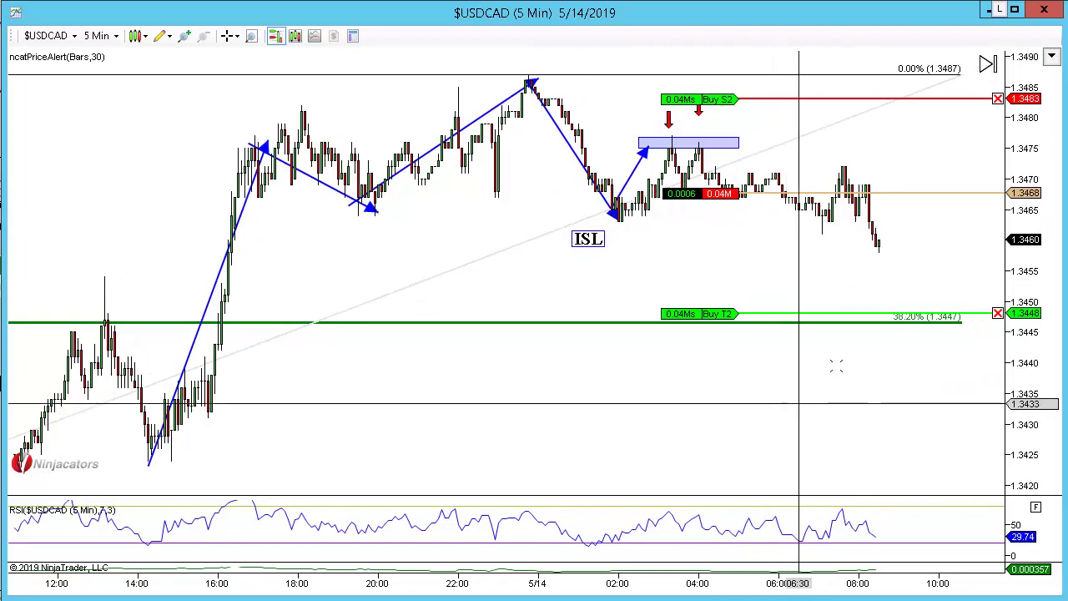
pyautogui.moveTo(851, 314); pyautogui.dragTo(852, 316)
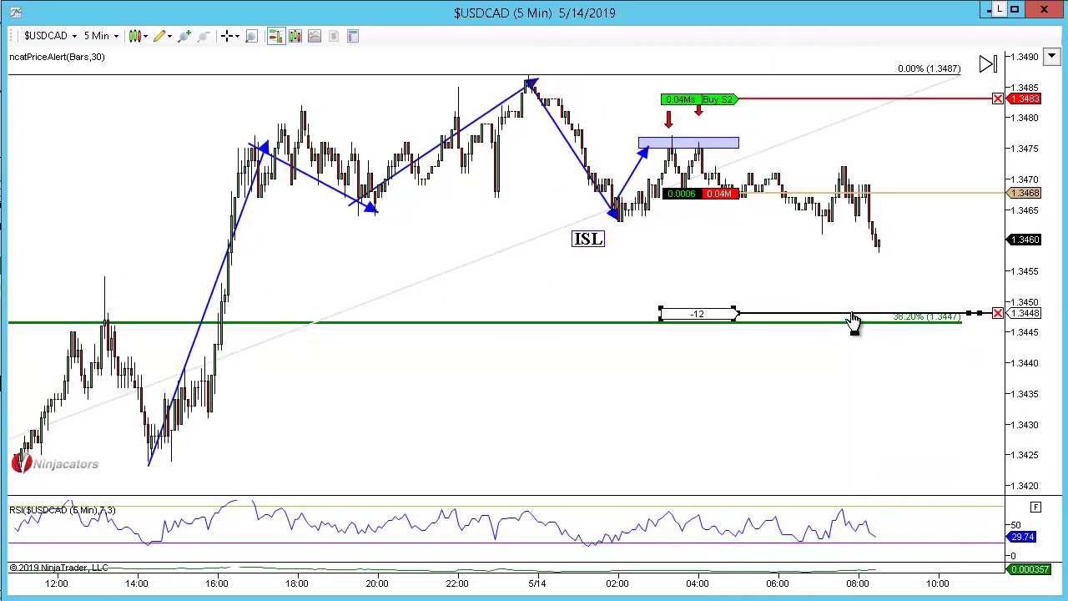
pyautogui.moveTo(853, 314); pyautogui.dragTo(852, 313)
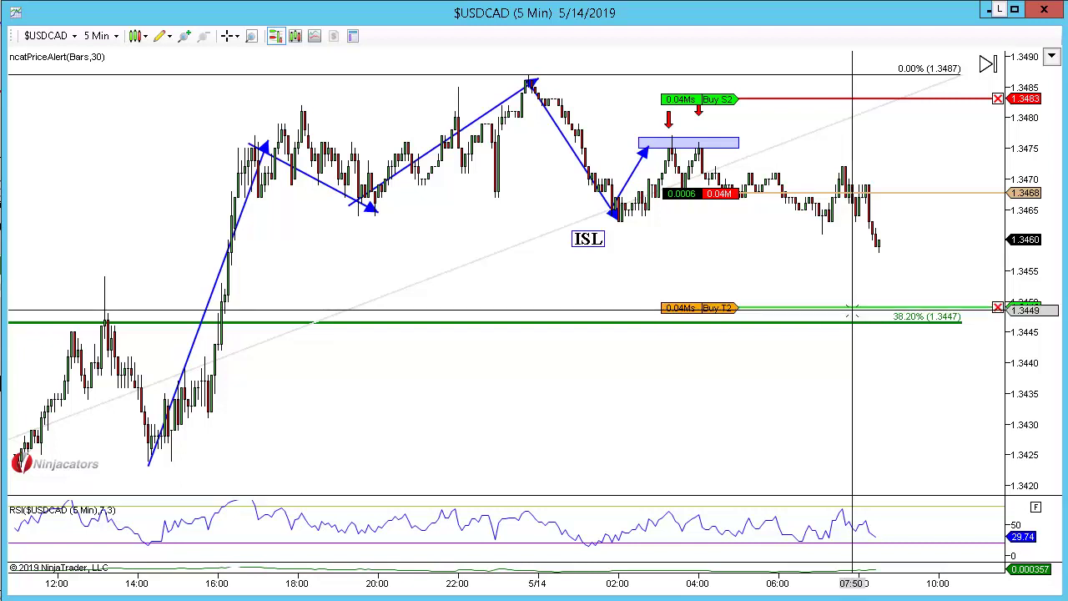
# Step: Measure with rulers from the 1.3468 entry up to the 1.3483 stop and down to the 1.3449 target on the 5-minute chart
pyautogui.middleClick(802, 190)
pyautogui.click(809, 96)
pyautogui.click(985, 165)
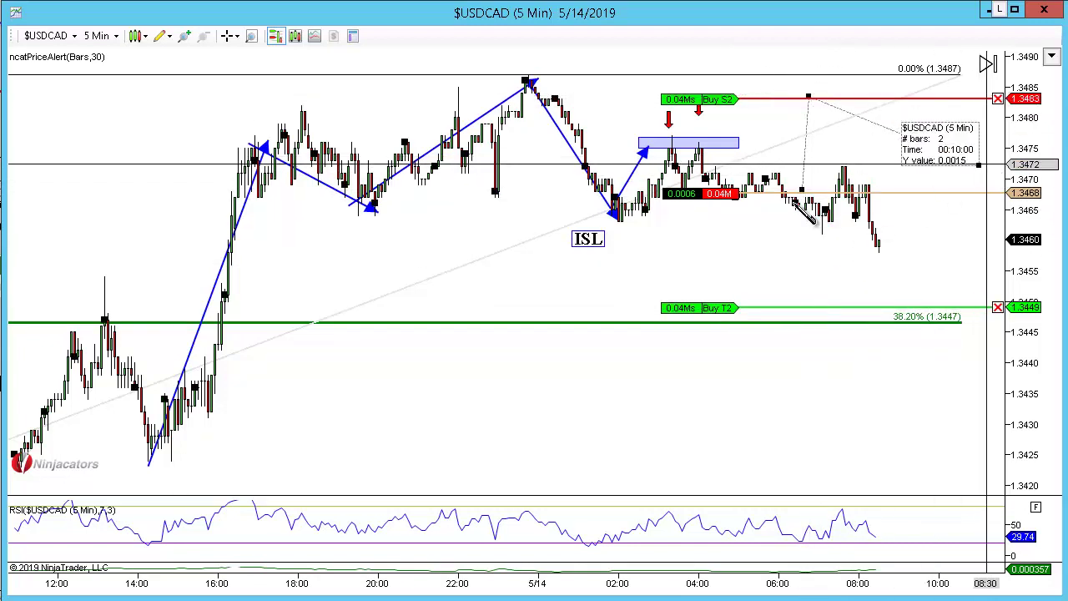
pyautogui.click(799, 308)
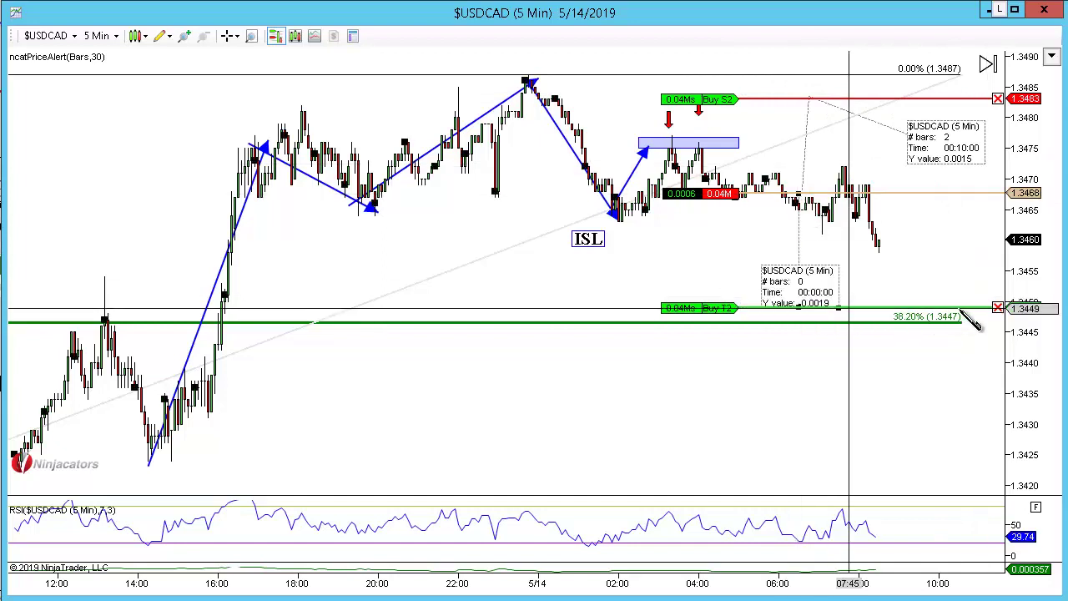
pyautogui.click(978, 282)
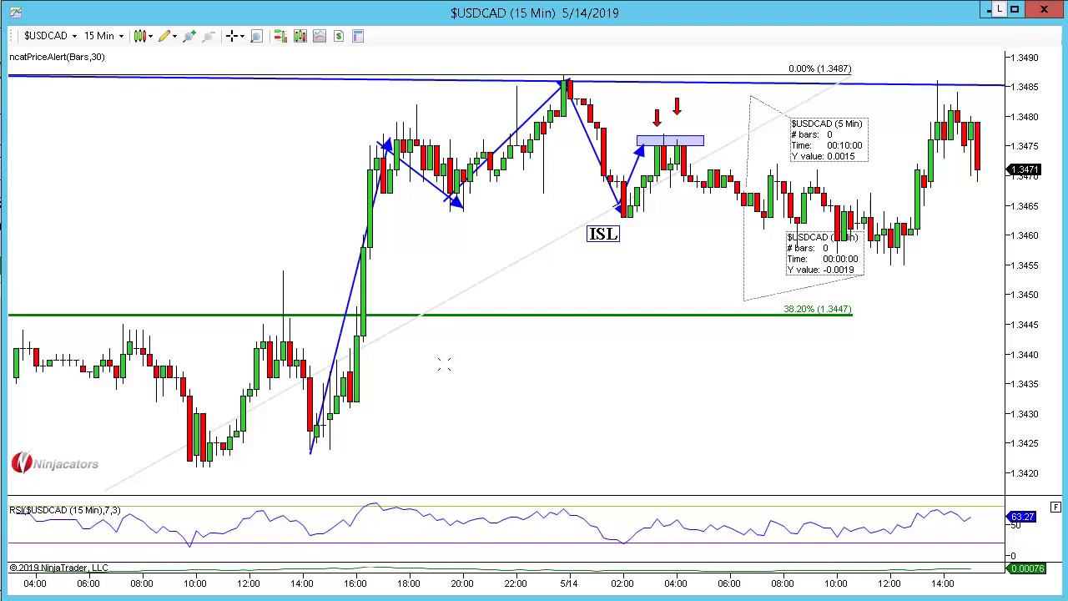
pyautogui.moveTo(459, 373); pyautogui.dragTo(377, 384)
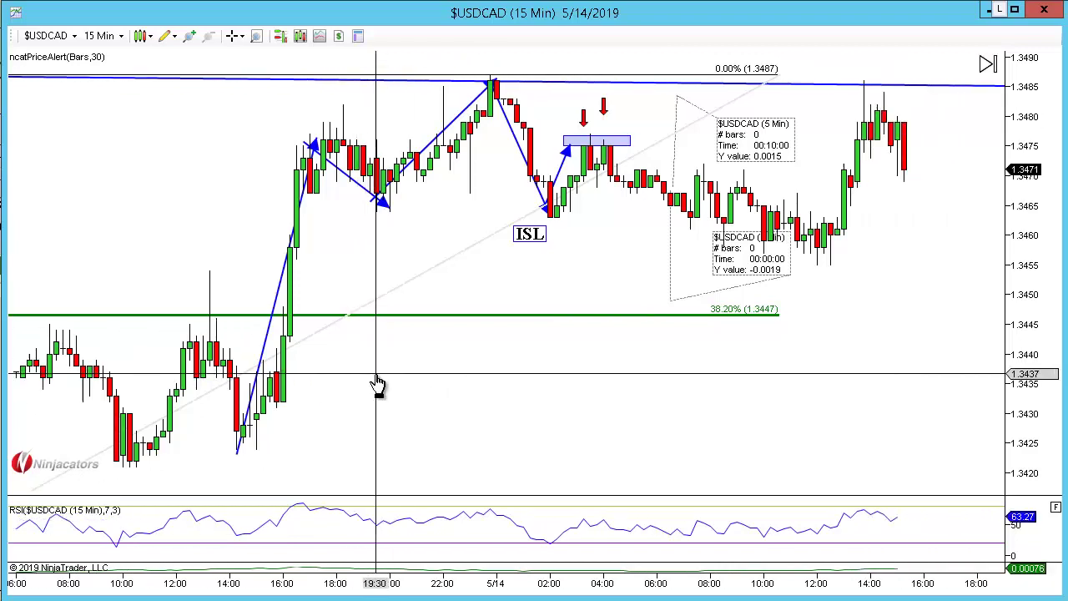
pyautogui.click(737, 412)
pyautogui.moveTo(557, 206); pyautogui.dragTo(836, 167)
pyautogui.press('Escape')
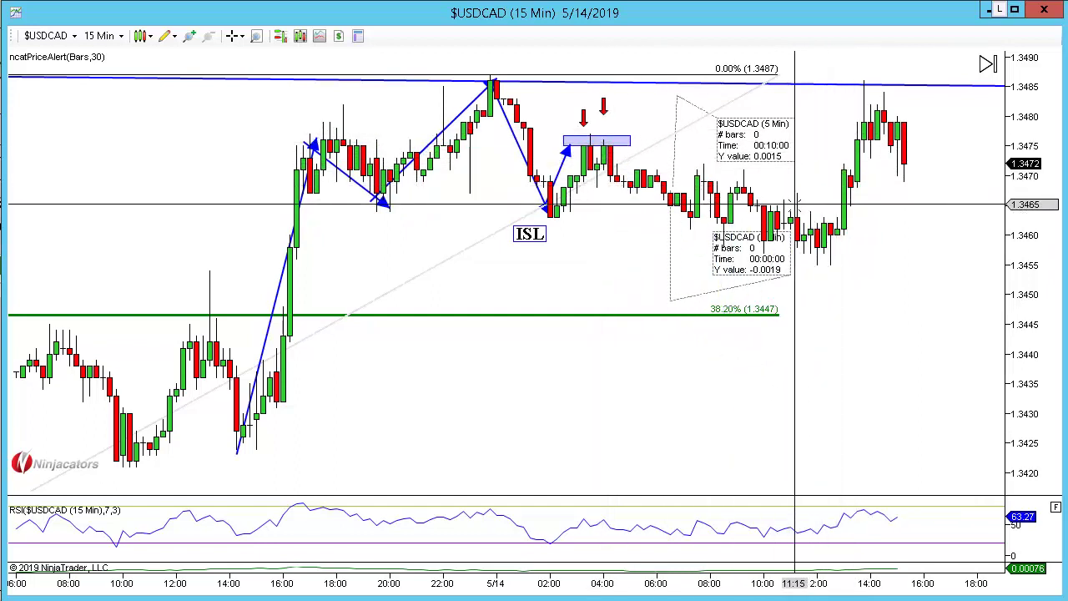
# Step: Switch the chart to the 60-minute interval and adjust the bar spacing to frame the price action from 5/9 to 5/14
pyautogui.write('60')
pyautogui.press('Return')
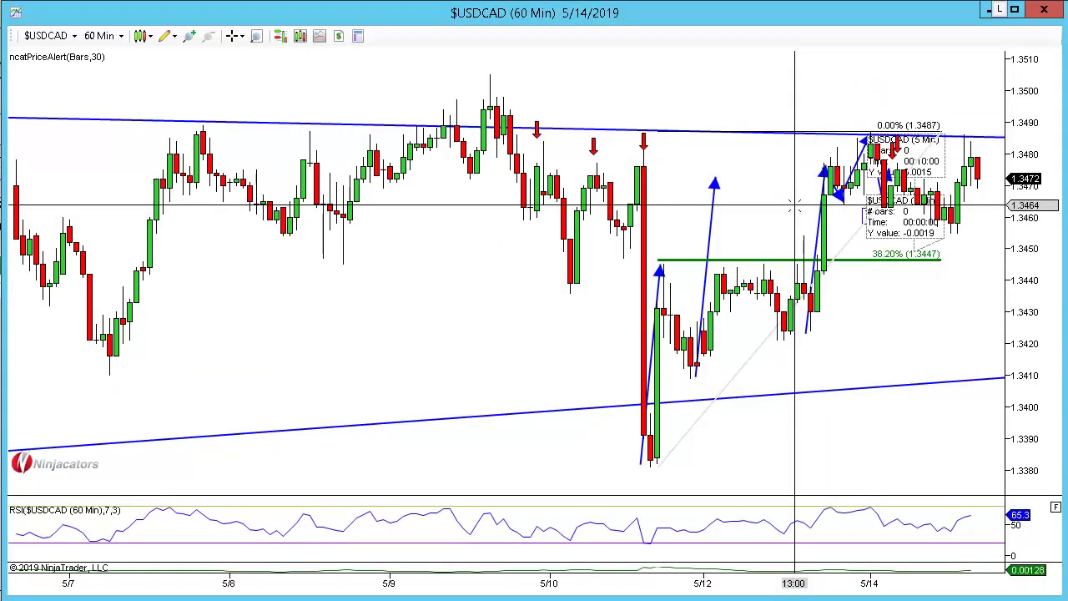
pyautogui.hotkey('ctrl', 'Up')
pyautogui.hotkey('ctrl', 'Up')
pyautogui.hotkey('ctrl', 'Up')
pyautogui.hotkey('ctrl', 'Up')
pyautogui.hotkey('ctrl', 'Up')
pyautogui.hotkey('ctrl', 'Up')
pyautogui.hotkey('ctrl', 'Up')
pyautogui.hotkey('ctrl', 'Up')
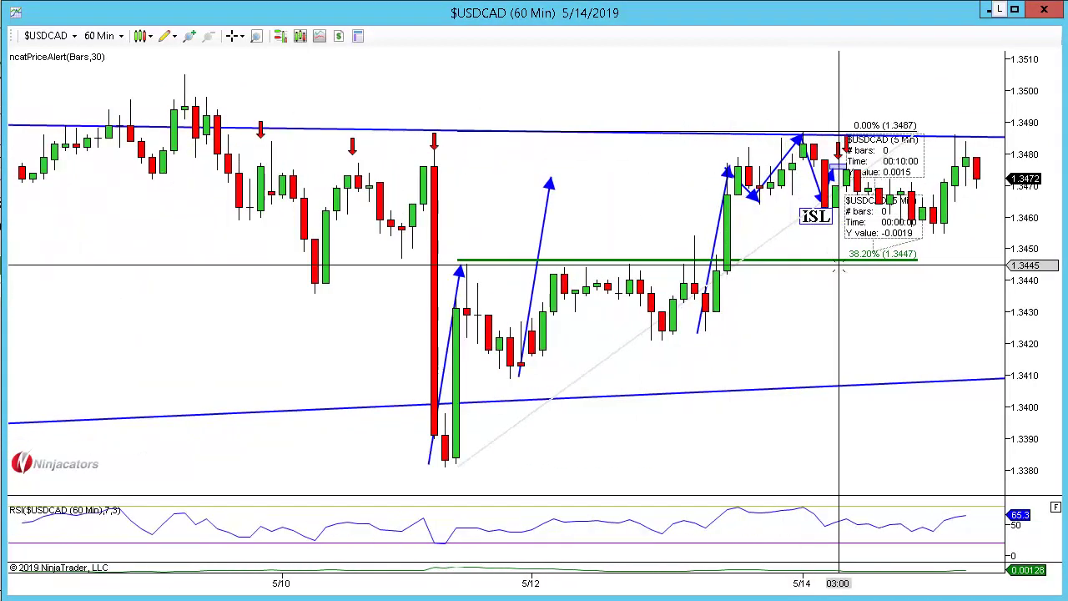
pyautogui.scroll(1, 838, 242)
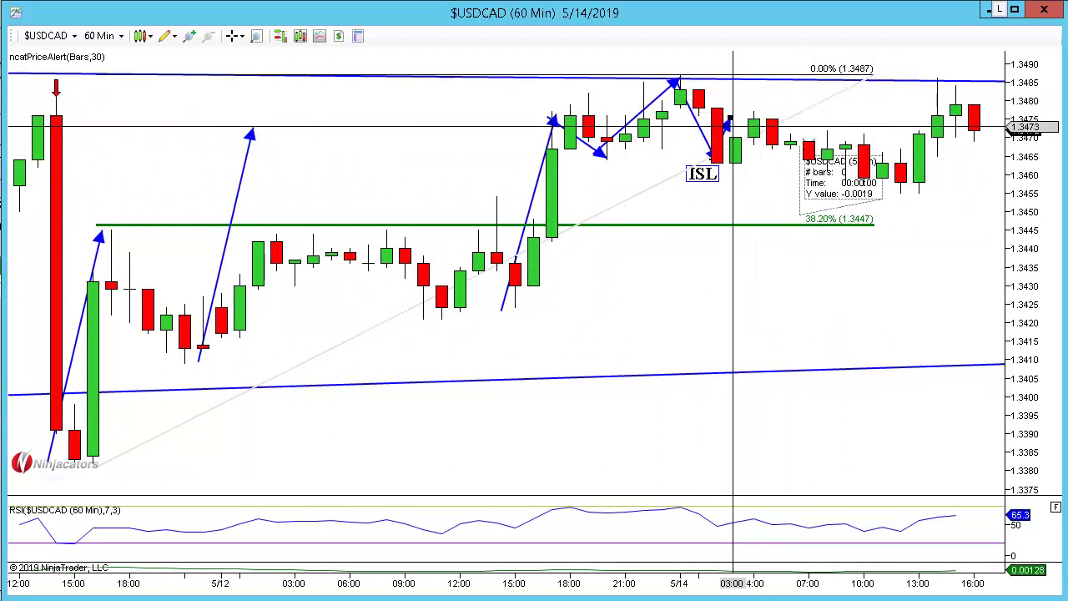
pyautogui.scroll(-4, 863, 155)
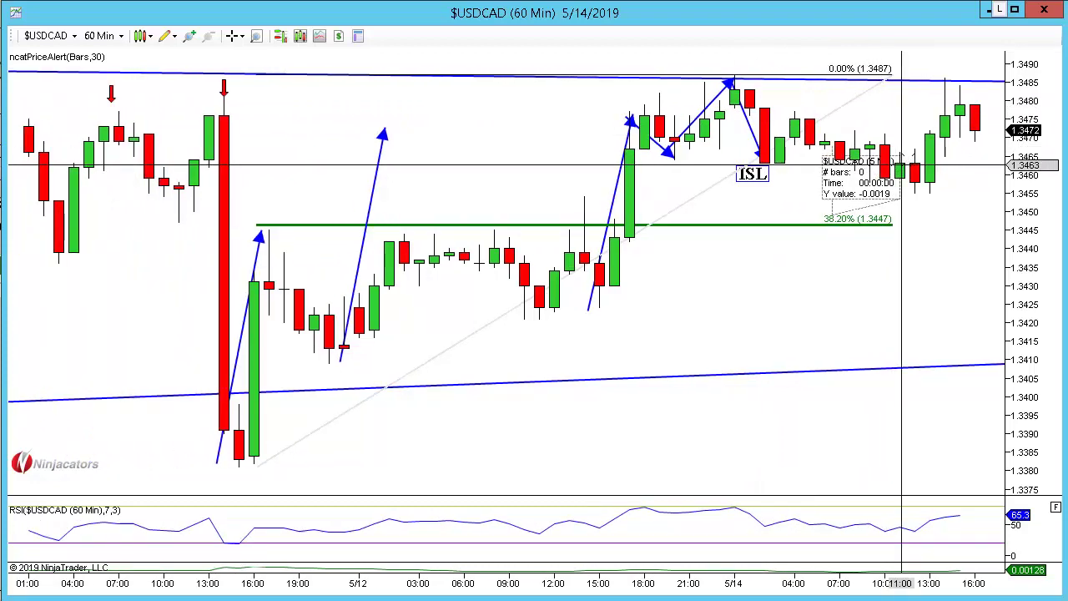
pyautogui.scroll(-3, 909, 159)
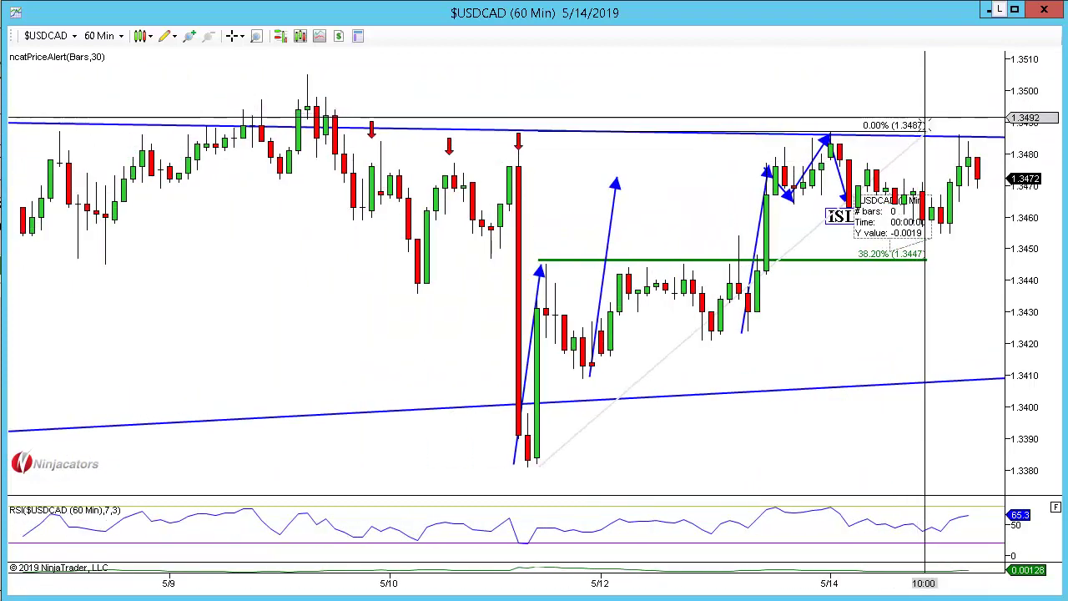
# Step: Mark the two 5/14 highs at the upper trendline with red down arrows and draw a falling arrow across the matching RSI peaks
pyautogui.moveTo(927, 125); pyautogui.dragTo(876, 125)
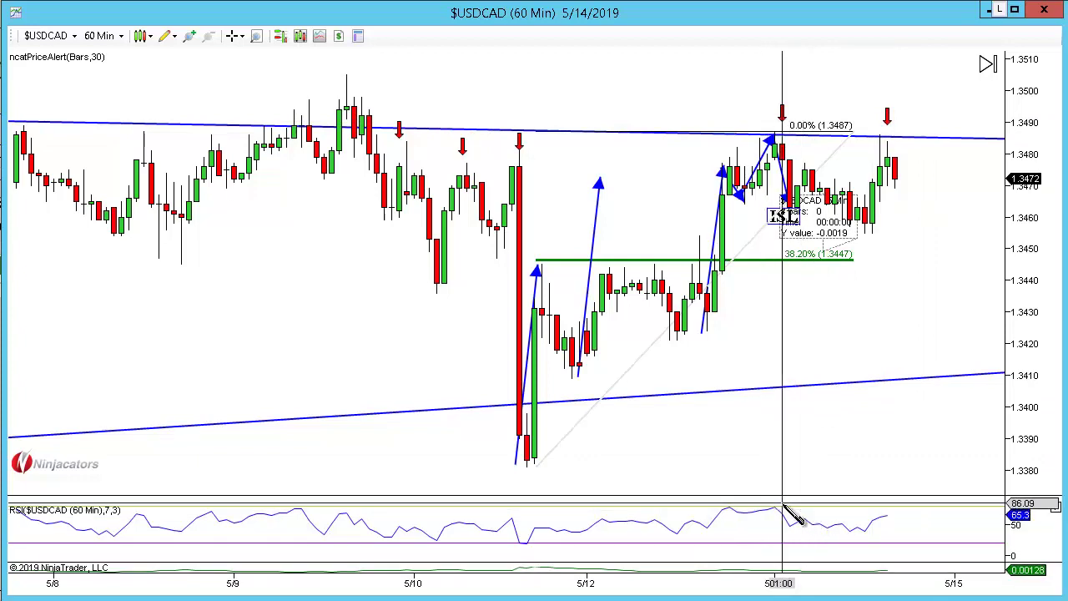
pyautogui.click(948, 522)
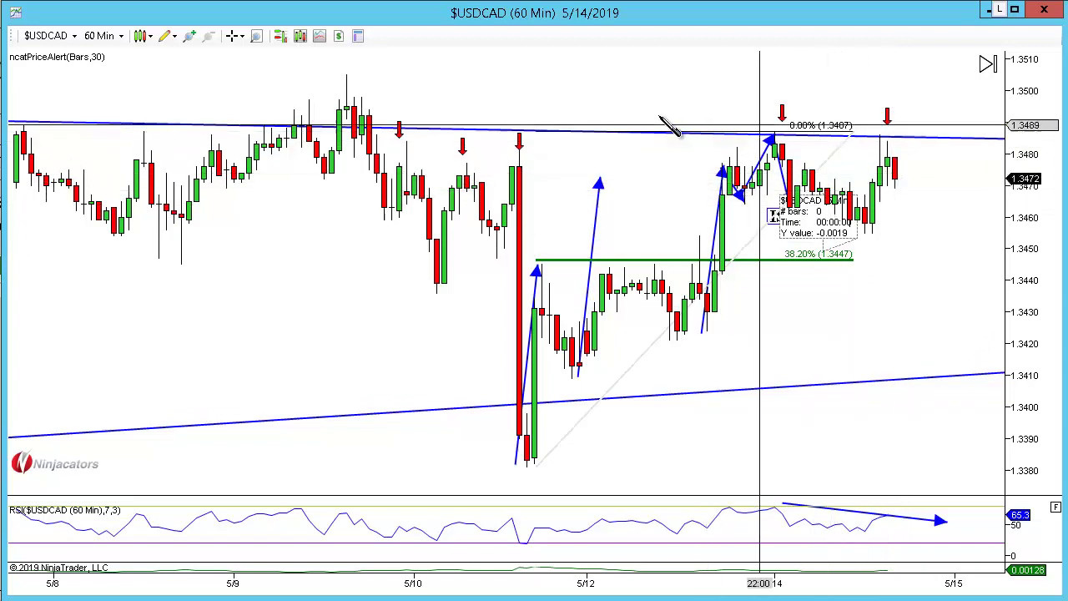
pyautogui.click(631, 85)
pyautogui.click(864, 165)
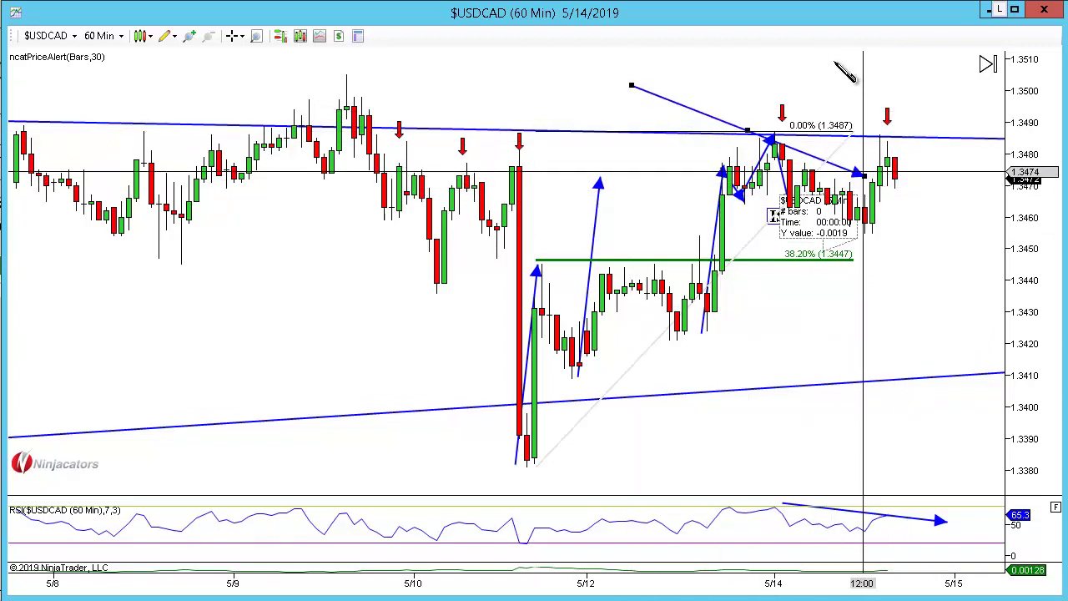
pyautogui.press('Escape')
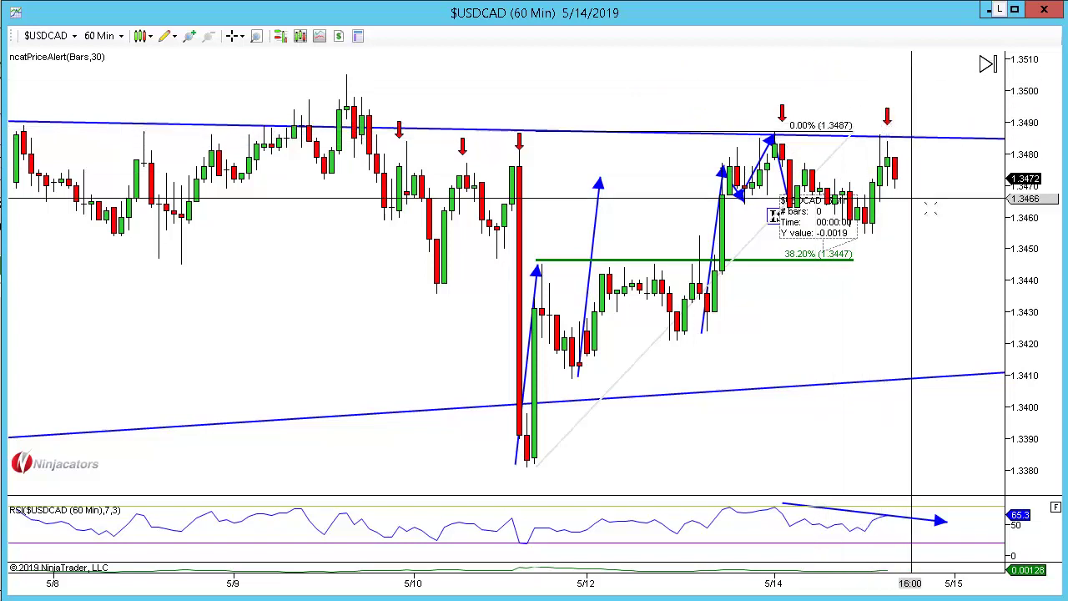
pyautogui.click(924, 129)
pyautogui.click(889, 192)
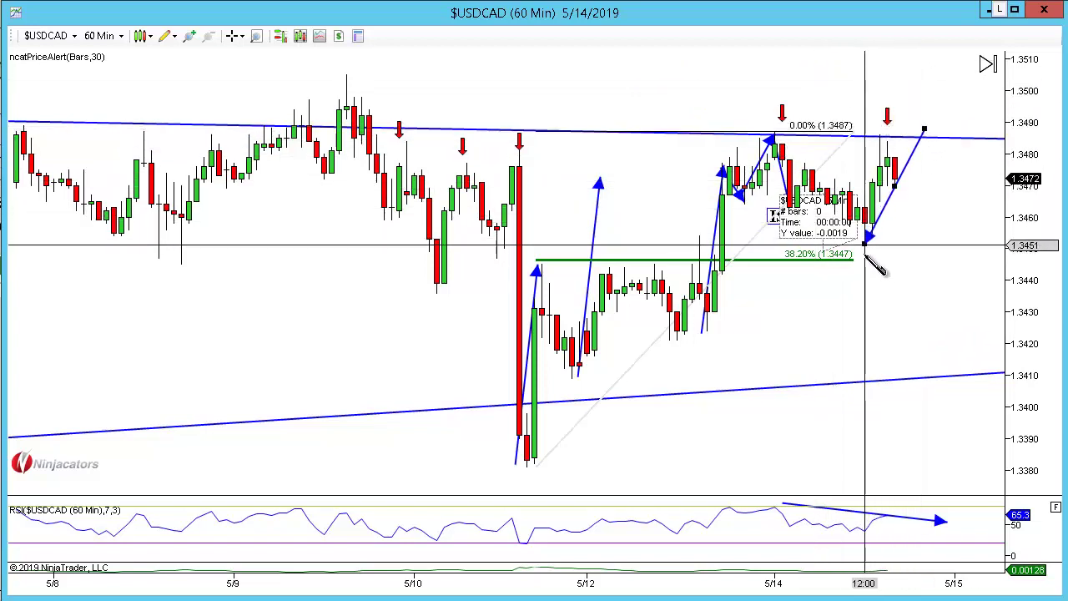
pyautogui.moveTo(891, 123); pyautogui.dragTo(824, 151)
pyautogui.press('Escape')
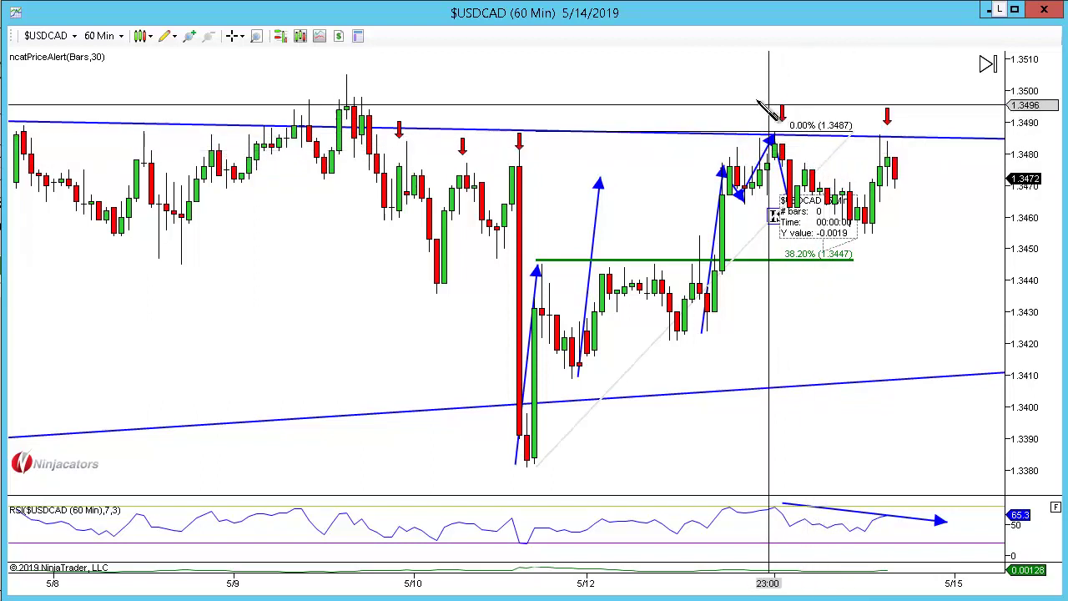
# Step: Draw a nearly horizontal arrow above the two 5/14 highs at about 1.3497, spanning both red down arrows
pyautogui.click(909, 98)
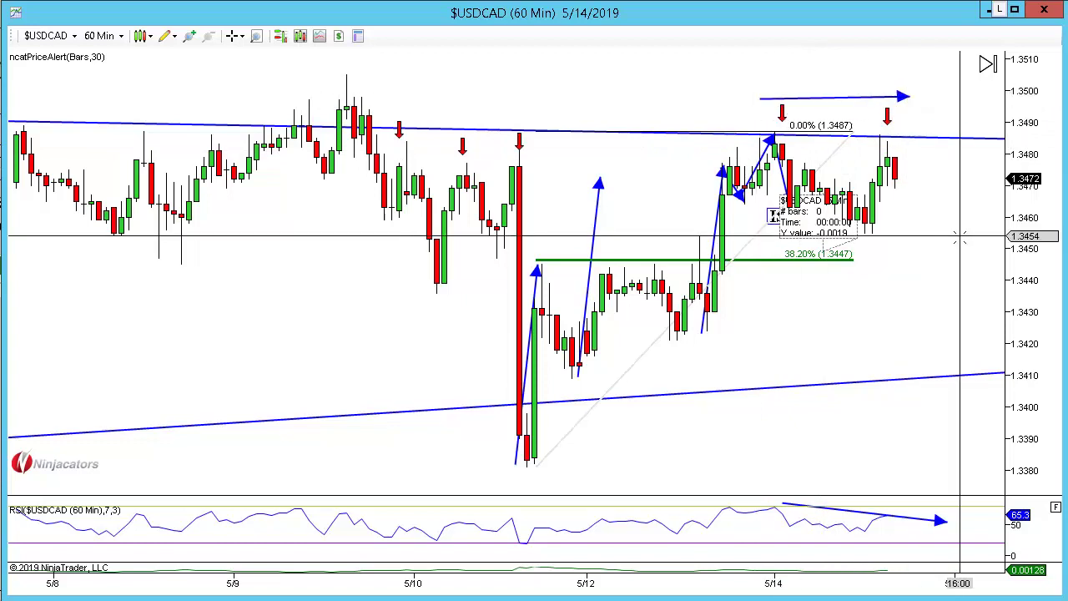
pyautogui.click(871, 281)
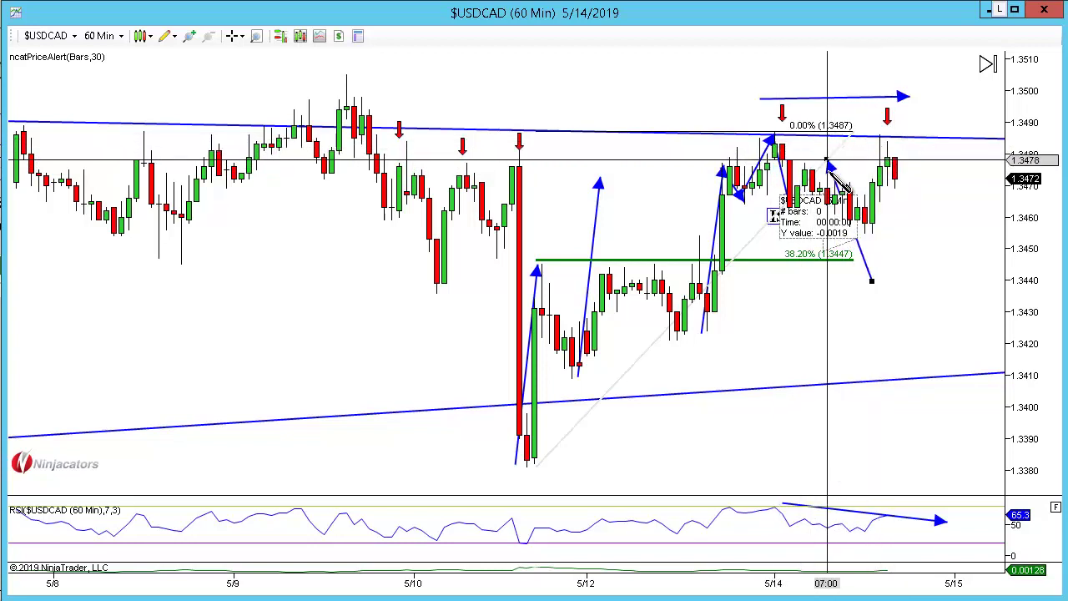
pyautogui.click(827, 185)
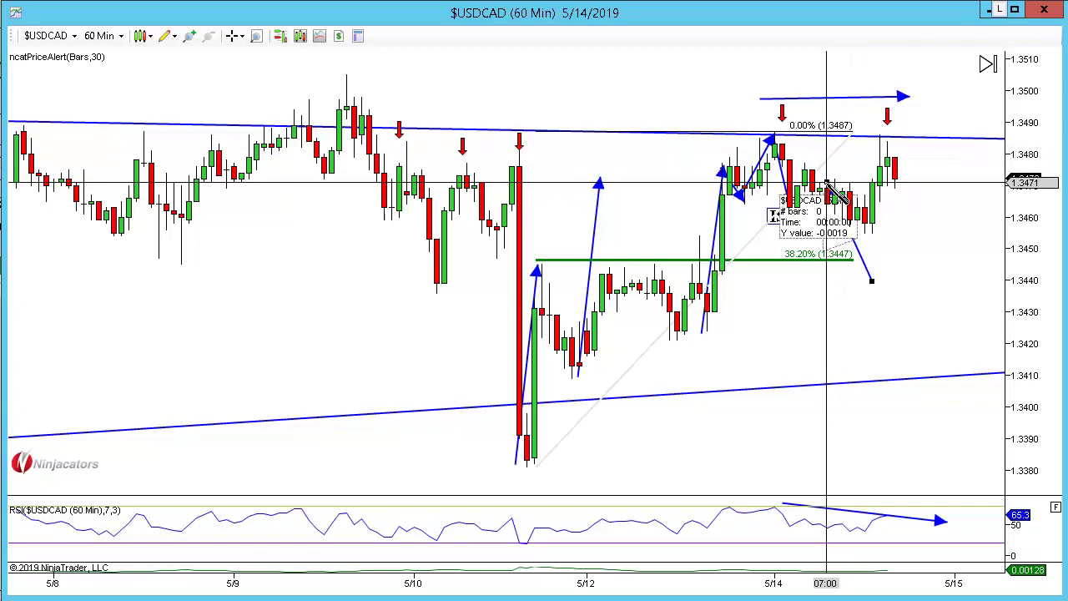
pyautogui.click(880, 151)
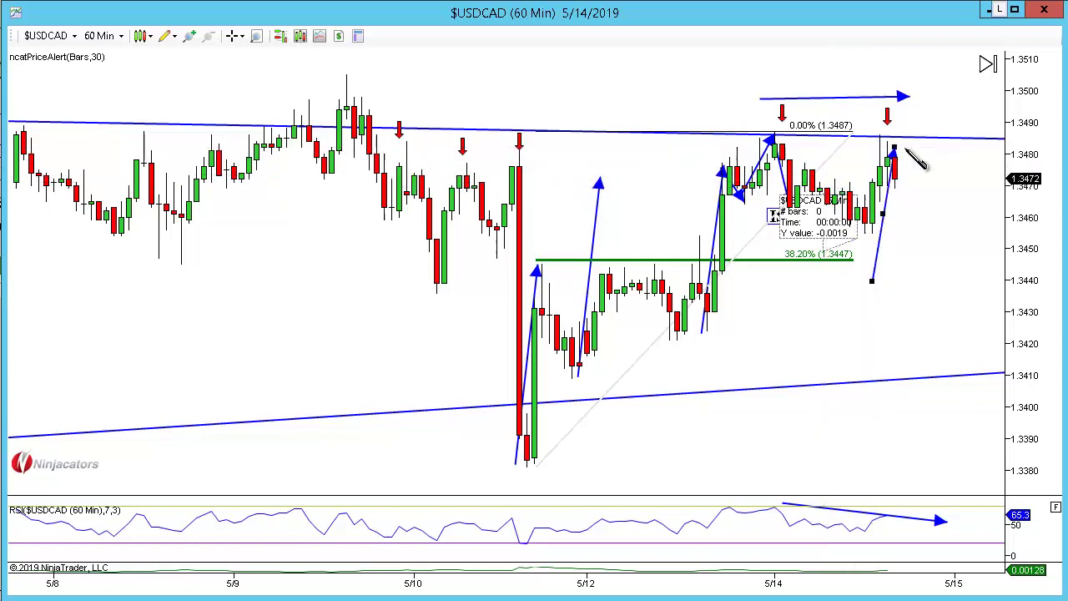
pyautogui.press('Escape')
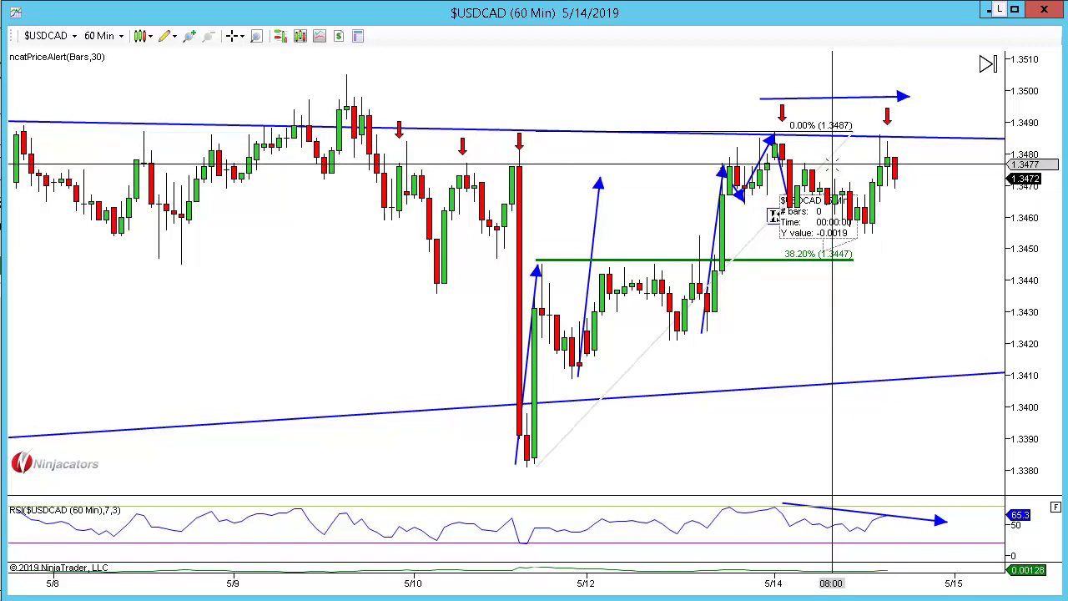
# Step: Display the open position's orders and measure with rulers from the 1.3476 entry to the 1.3491 stop and to the 1.3450 target
pyautogui.click(286, 41)
pyautogui.click(842, 165)
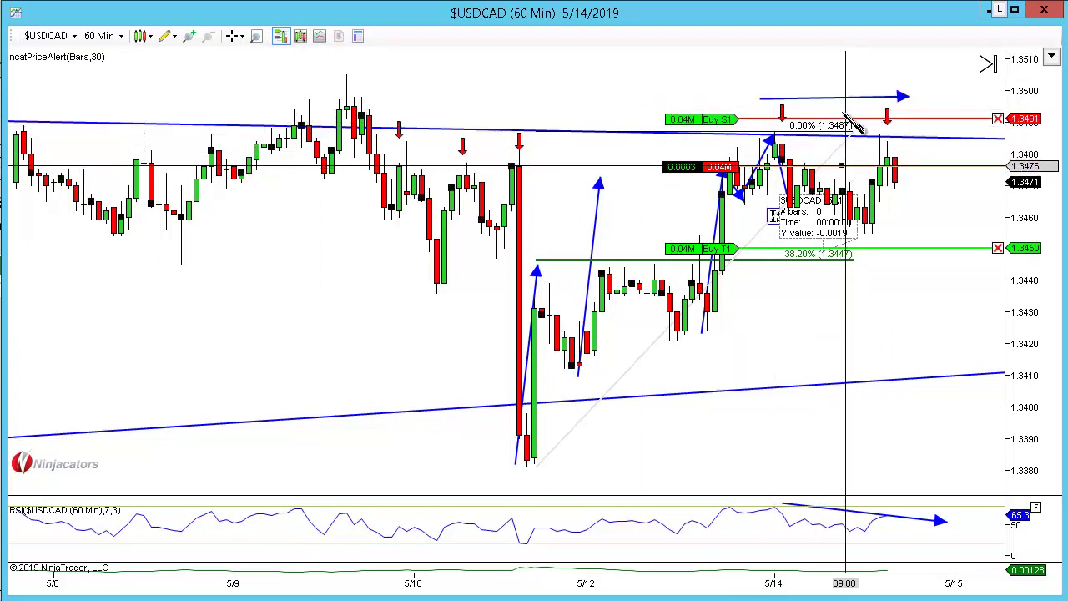
pyautogui.click(842, 117)
pyautogui.moveTo(962, 109); pyautogui.dragTo(987, 105)
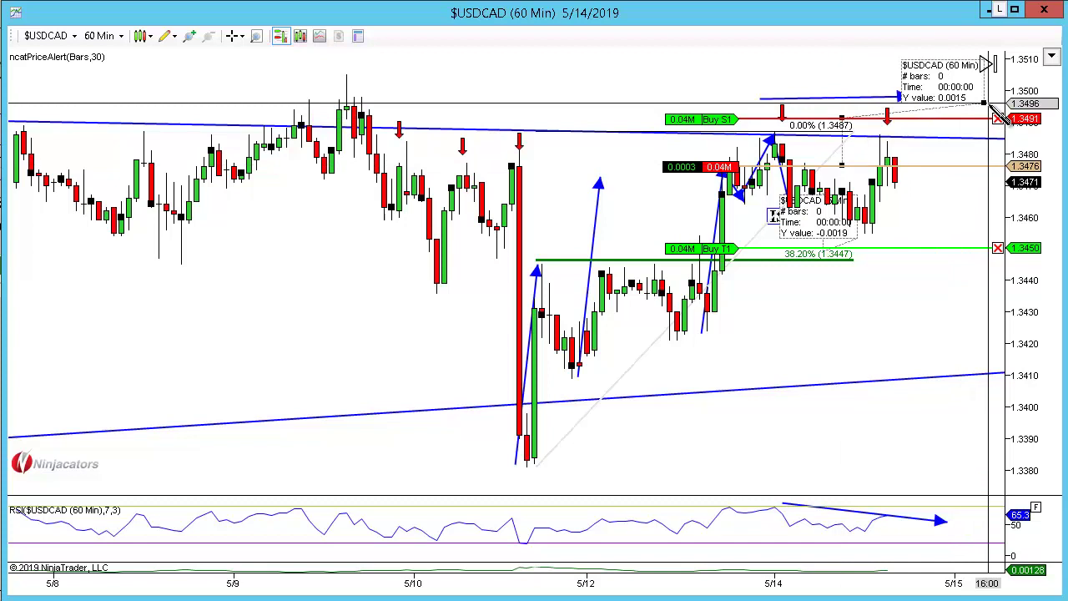
pyautogui.click(984, 103)
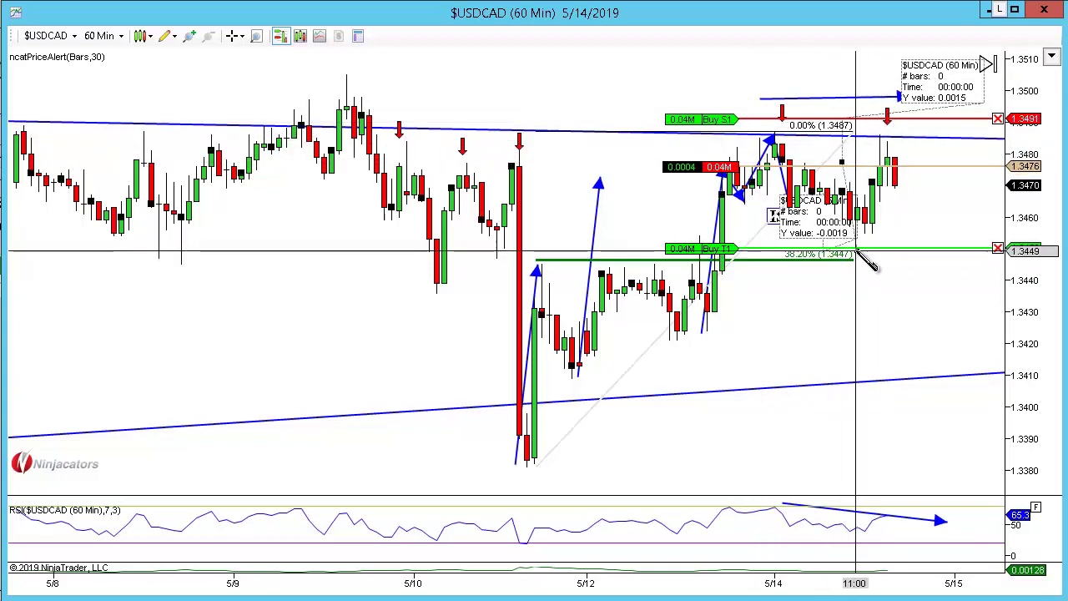
pyautogui.click(978, 229)
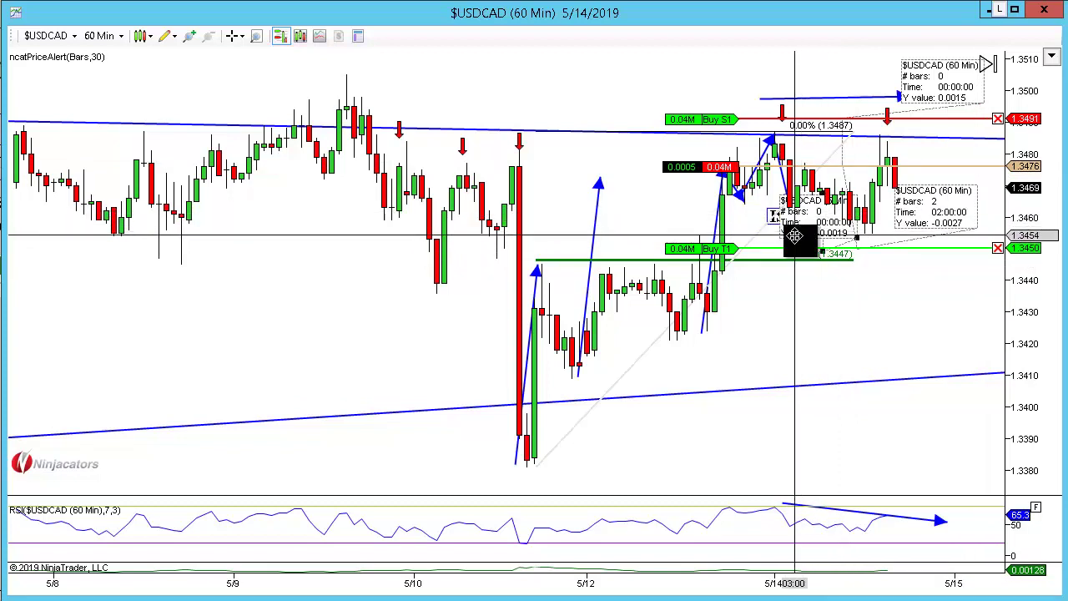
# Step: Delete the older 5-minute ruler that overlaps the ISL label
pyautogui.click(835, 239)
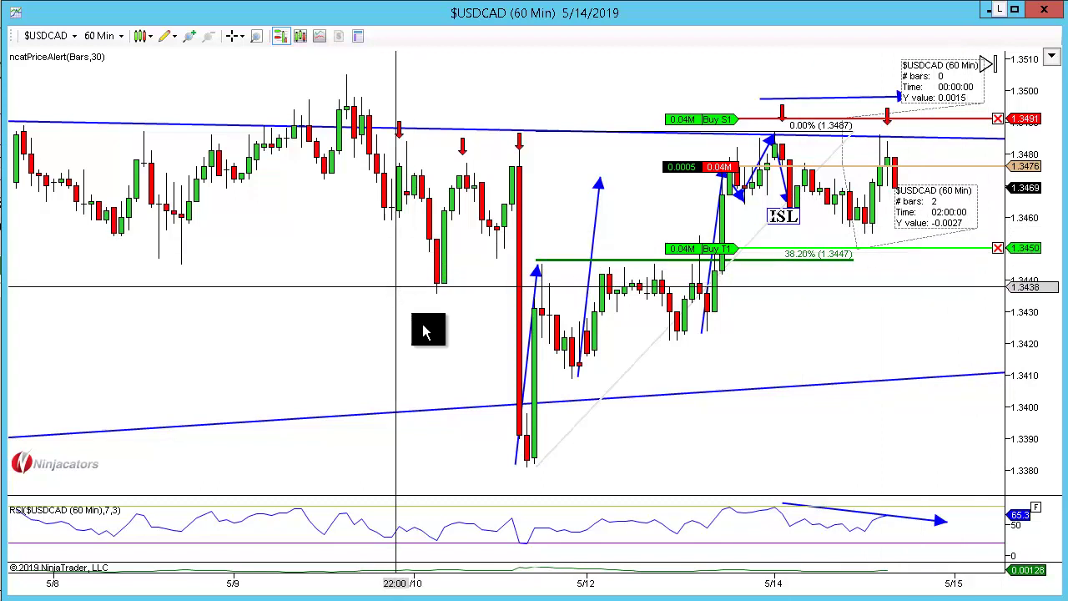
pyautogui.rightClick(396, 287)
pyautogui.click(474, 328)
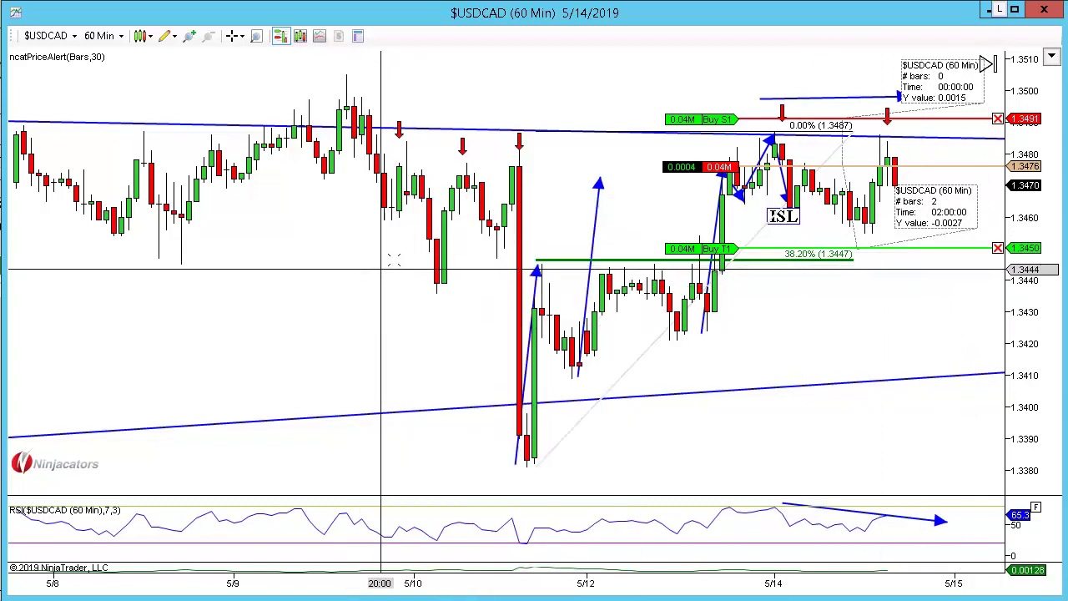
pyautogui.click(419, 248)
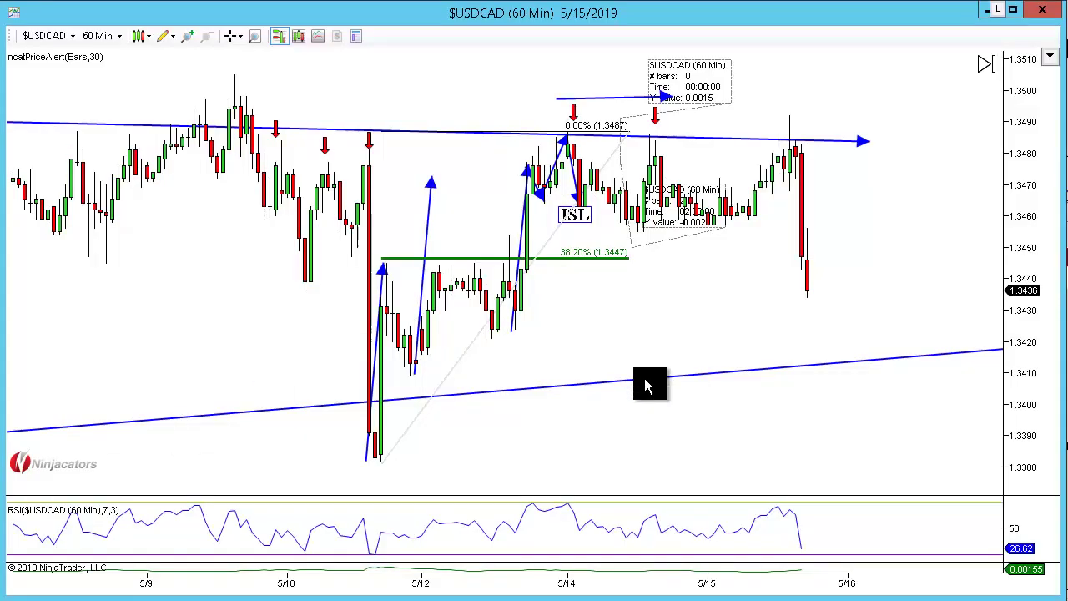
pyautogui.scroll(1, 776, 297)
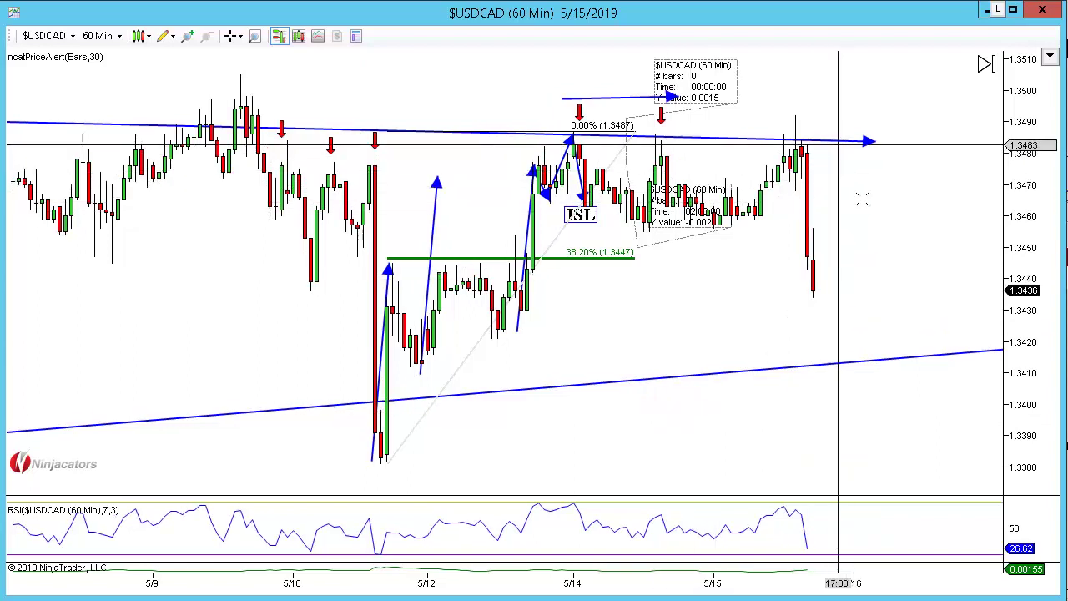
pyautogui.click(895, 182)
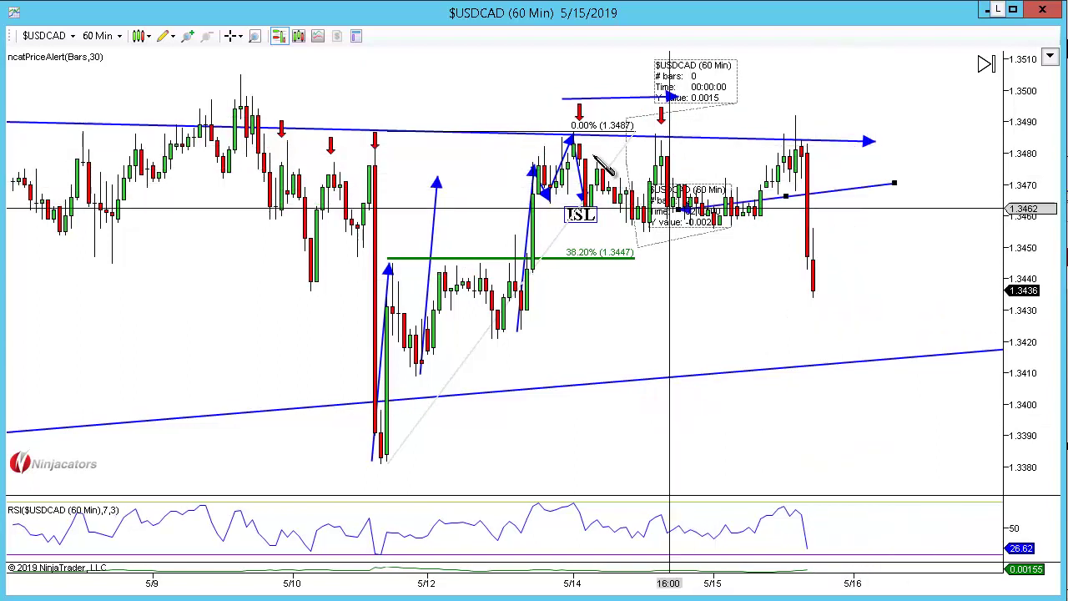
pyautogui.click(643, 146)
pyautogui.moveTo(645, 146); pyautogui.dragTo(648, 256)
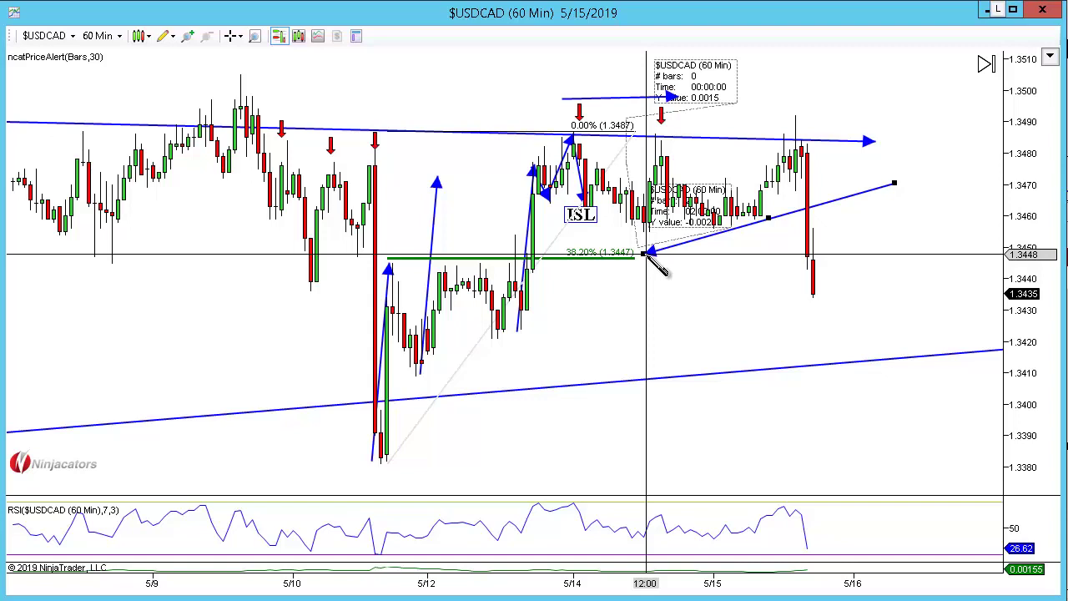
pyautogui.press('Delete')
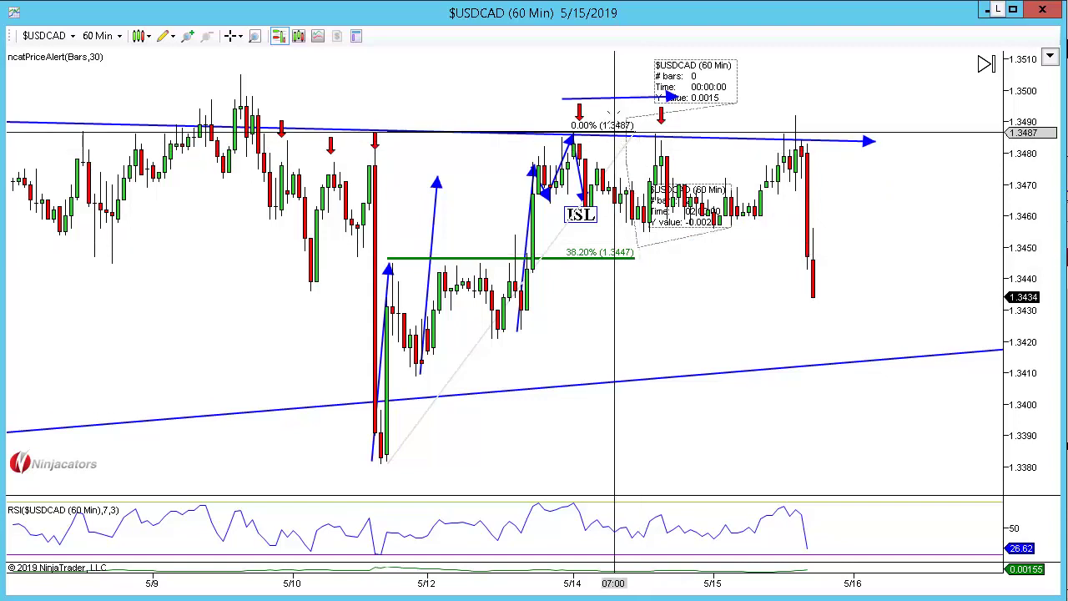